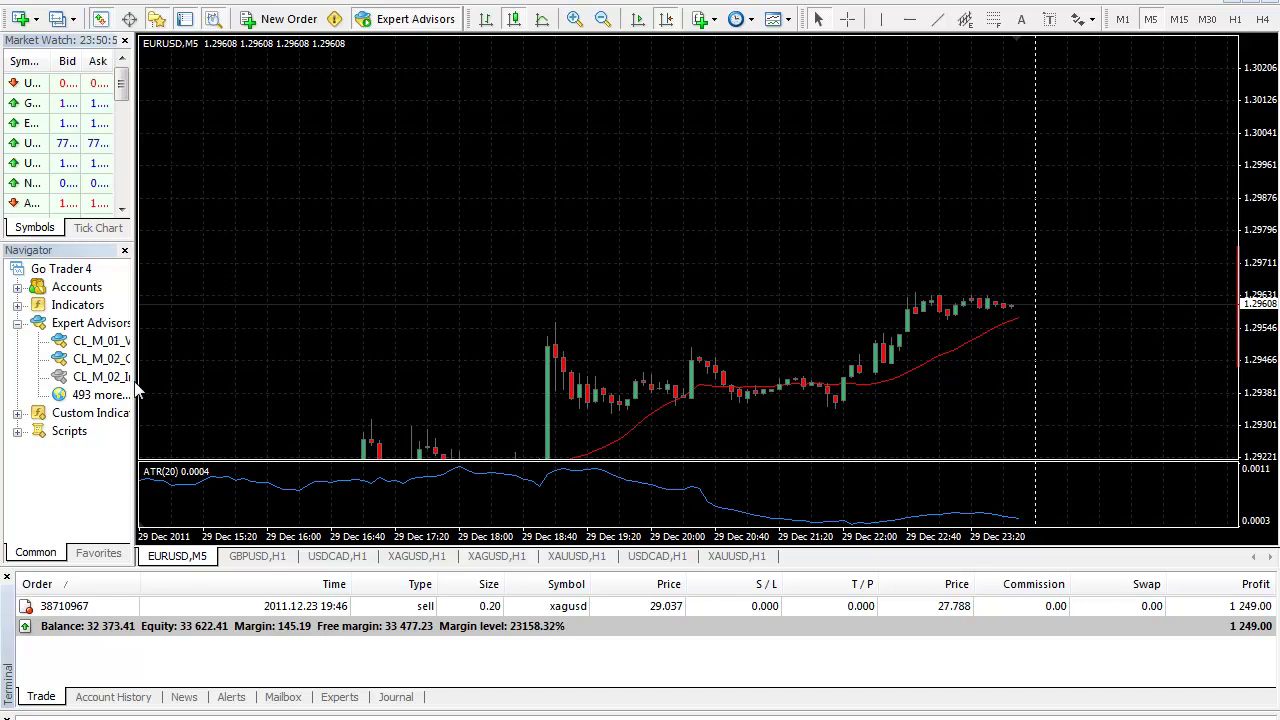
Resize the side panels and shift the EURUSD chart to show the newest bars.
drag(137, 392, 288, 388)
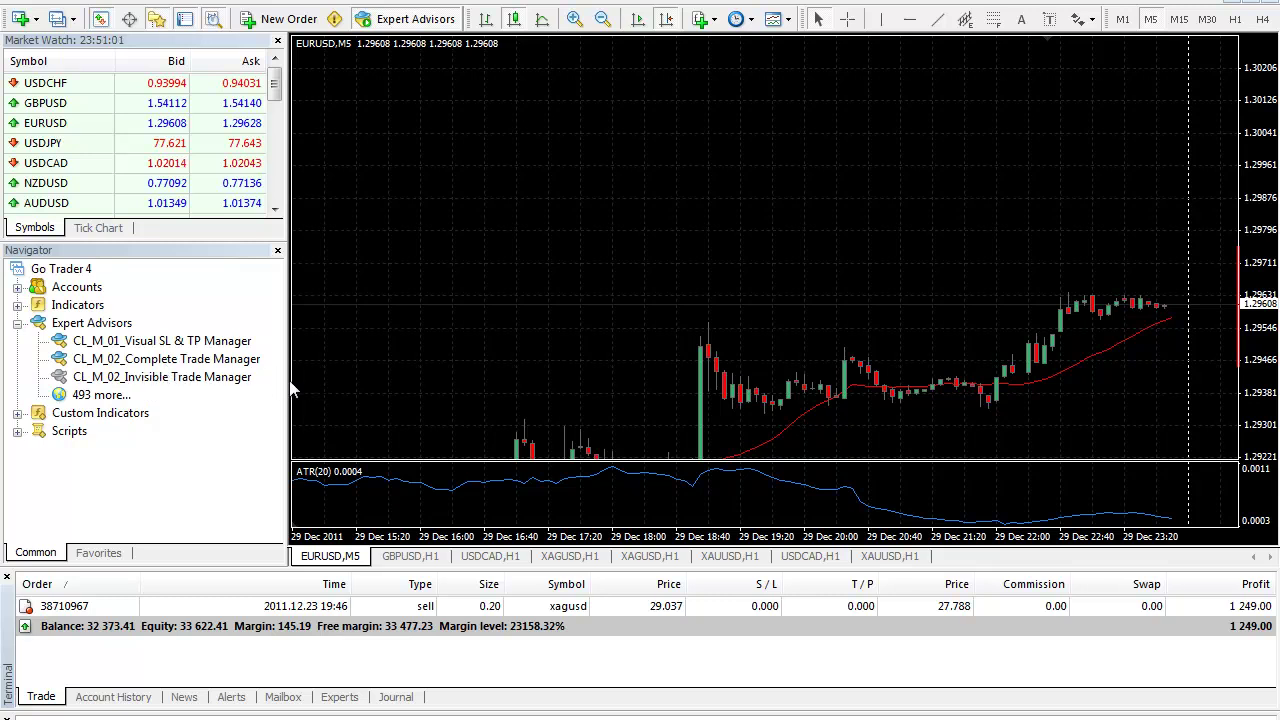
drag(288, 385, 135, 394)
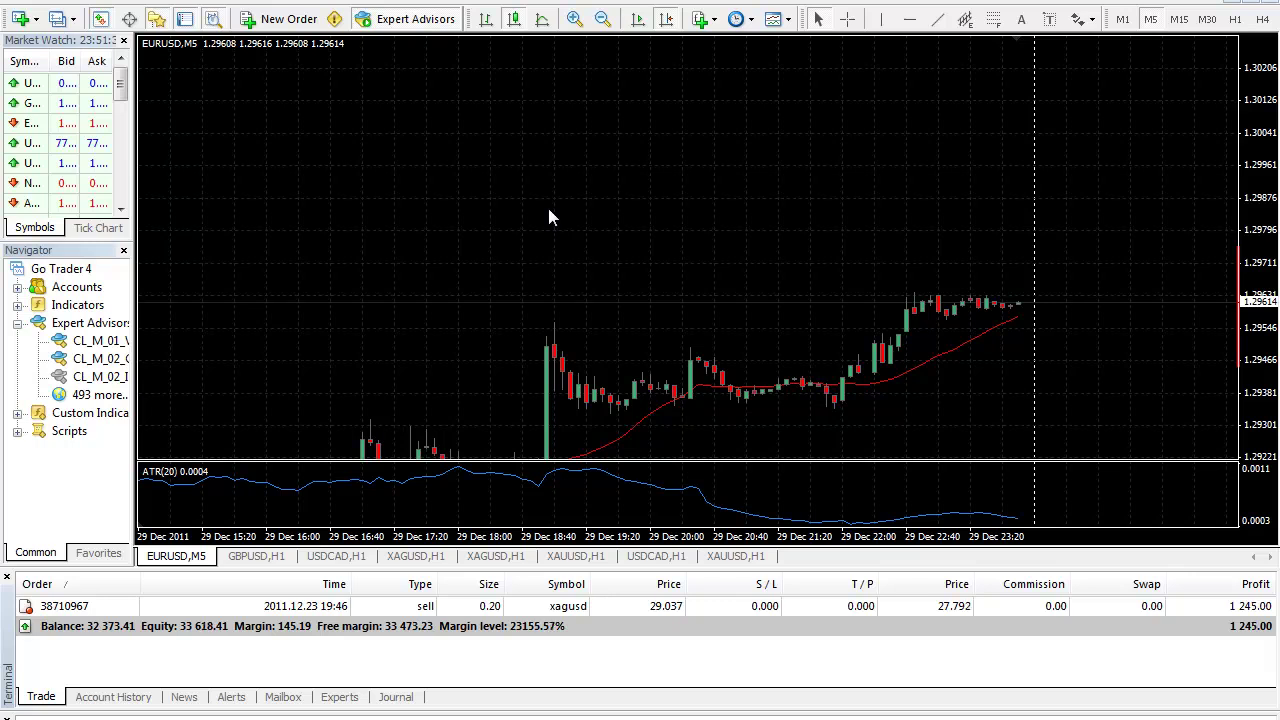
drag(572, 236, 514, 173)
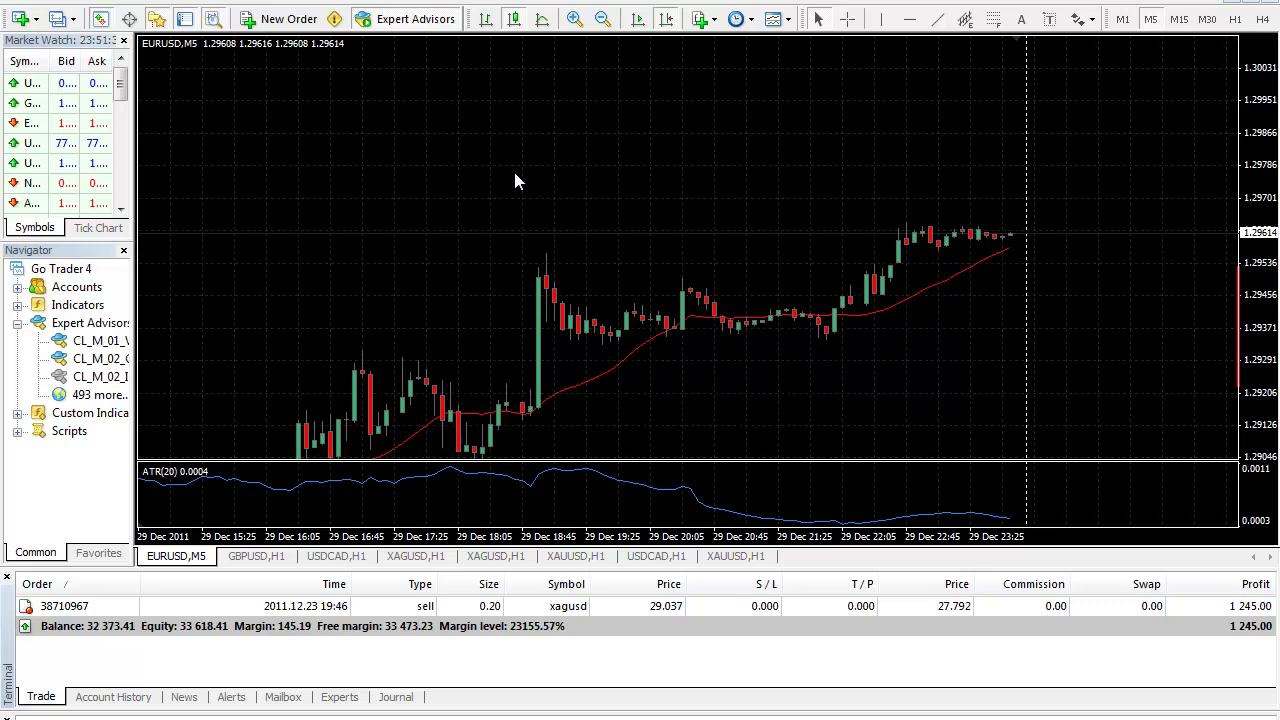
right_click(538, 188)
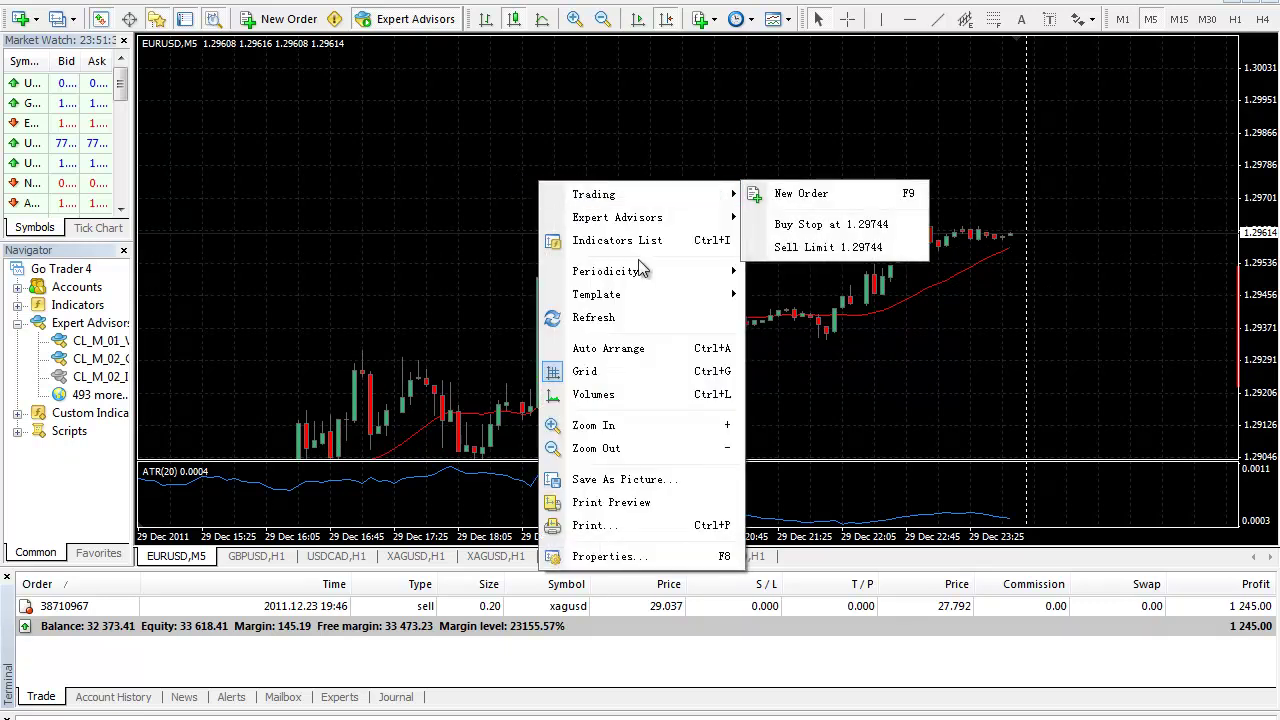
click(308, 251)
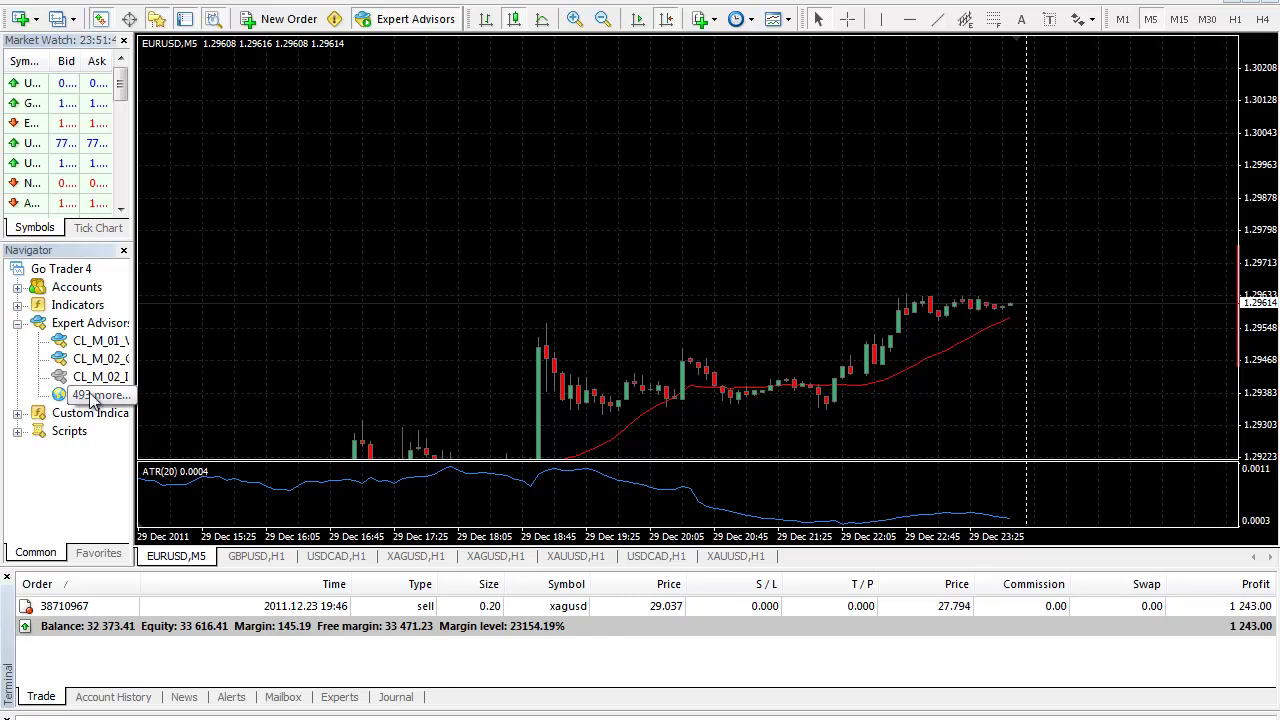
Attach CL_M_02_Complete Trade Manager to the EURUSD M5 chart with its default inputs.
drag(135, 390, 153, 395)
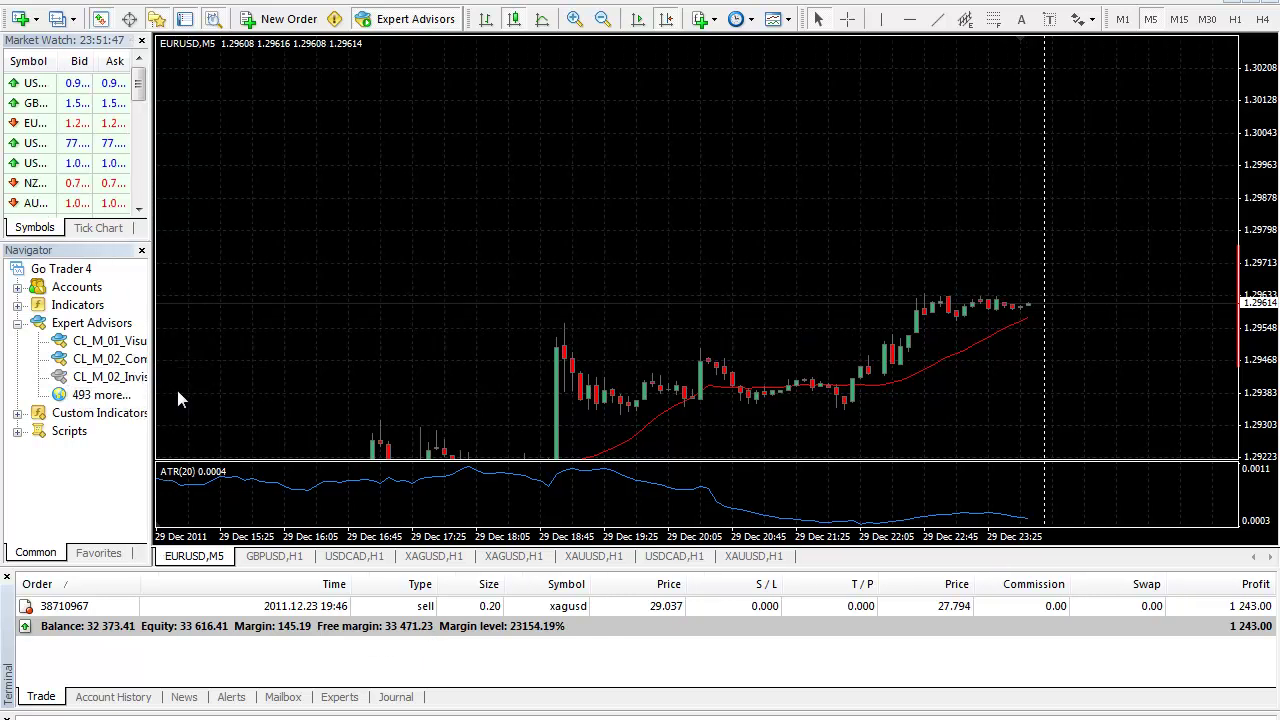
drag(110, 358, 762, 160)
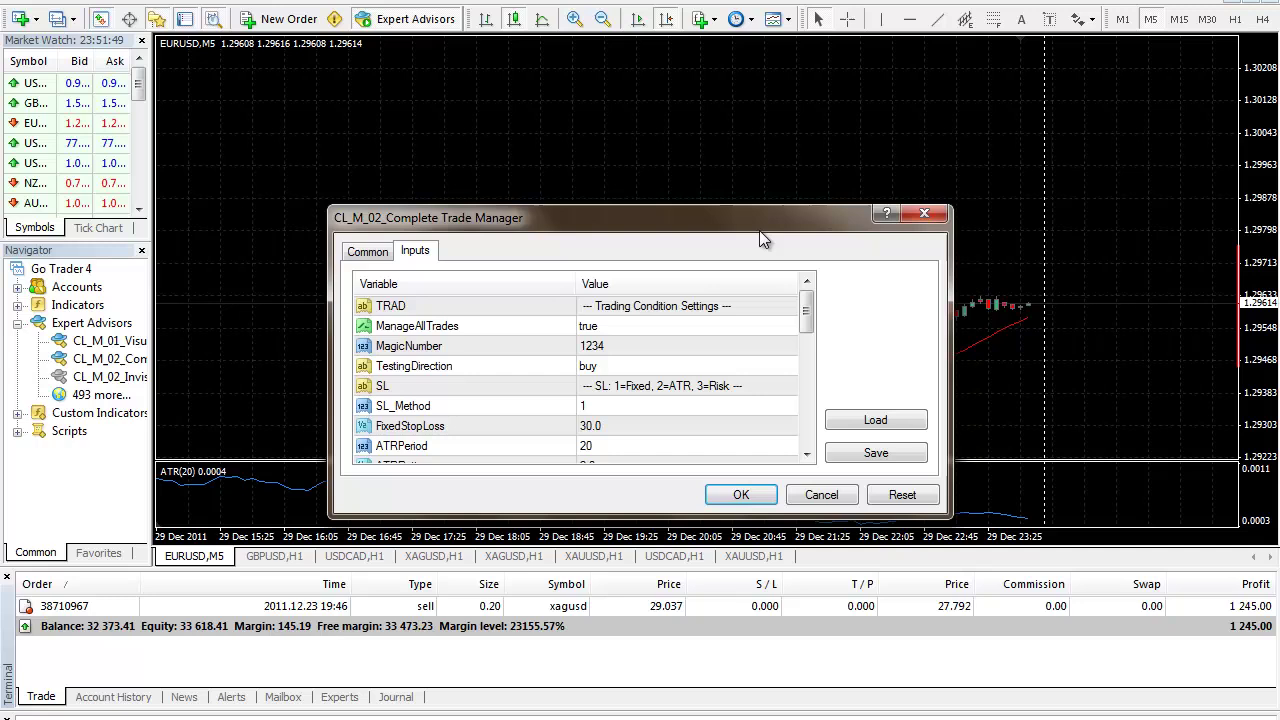
click(741, 495)
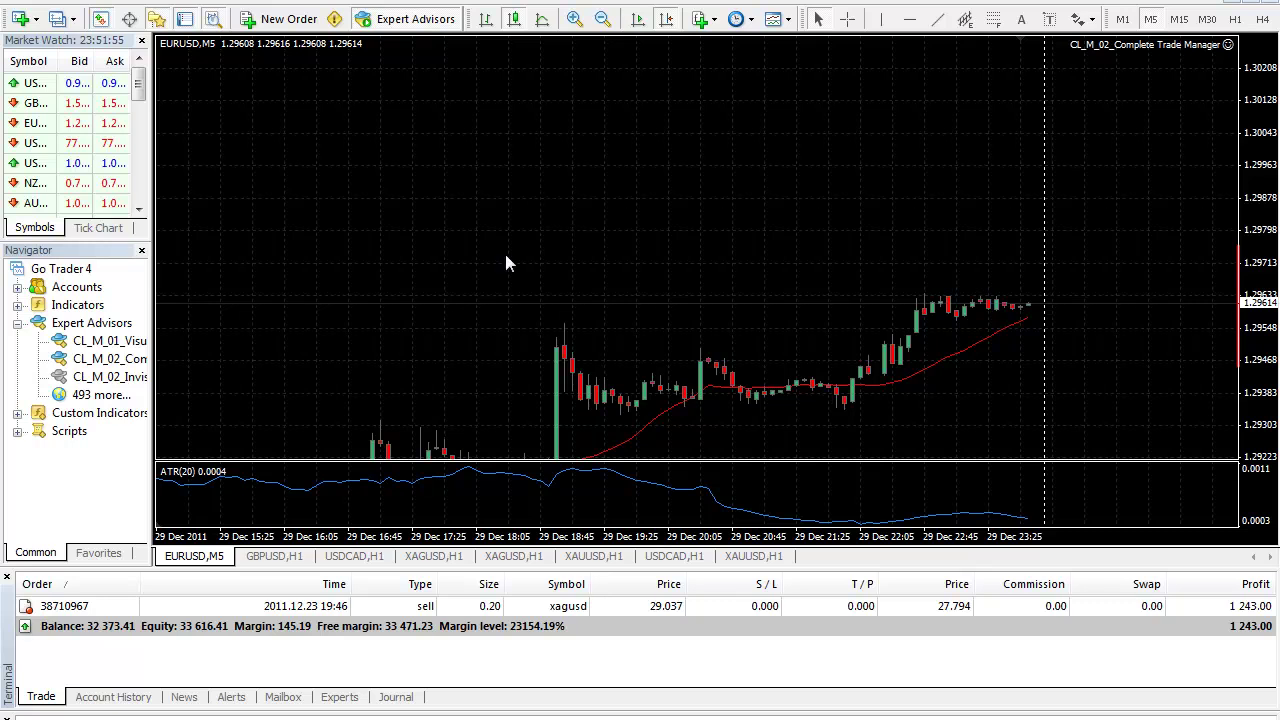
drag(154, 316, 151, 316)
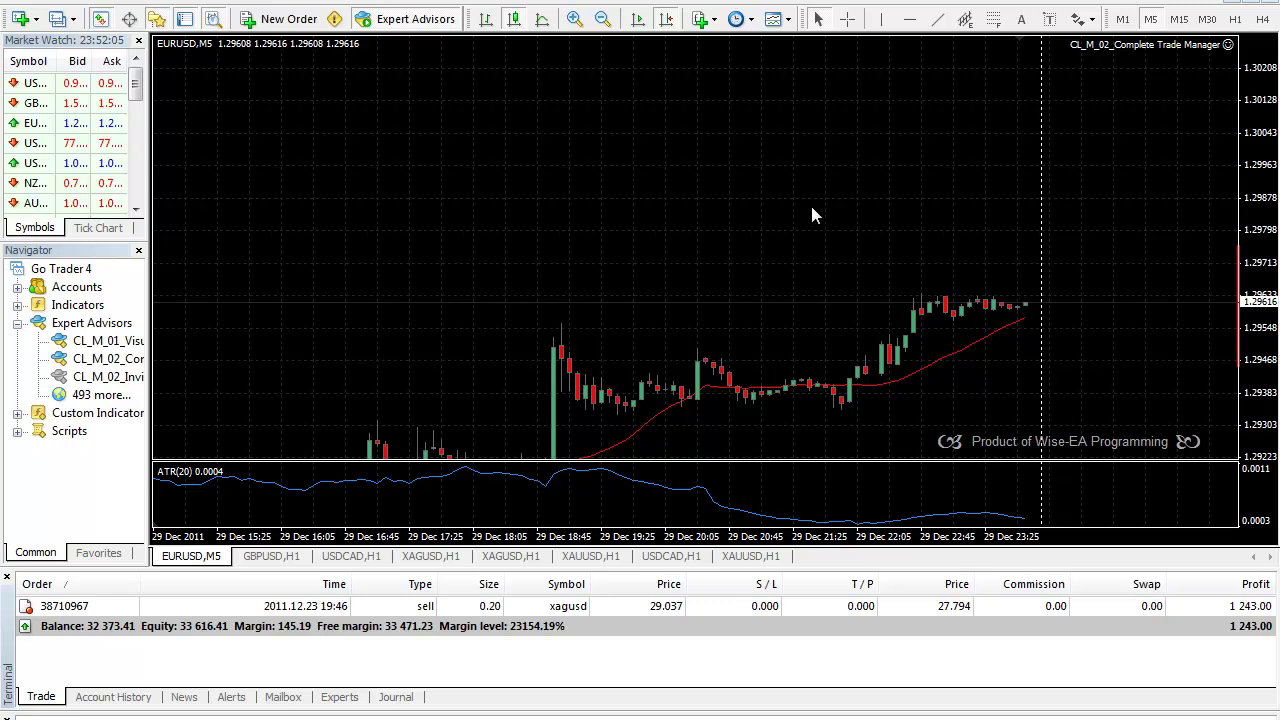
Buy 0.01 lots of EURUSD at market, filled at 1.29636 with SL 1.29336 and TP 1.30236.
right_click(617, 146)
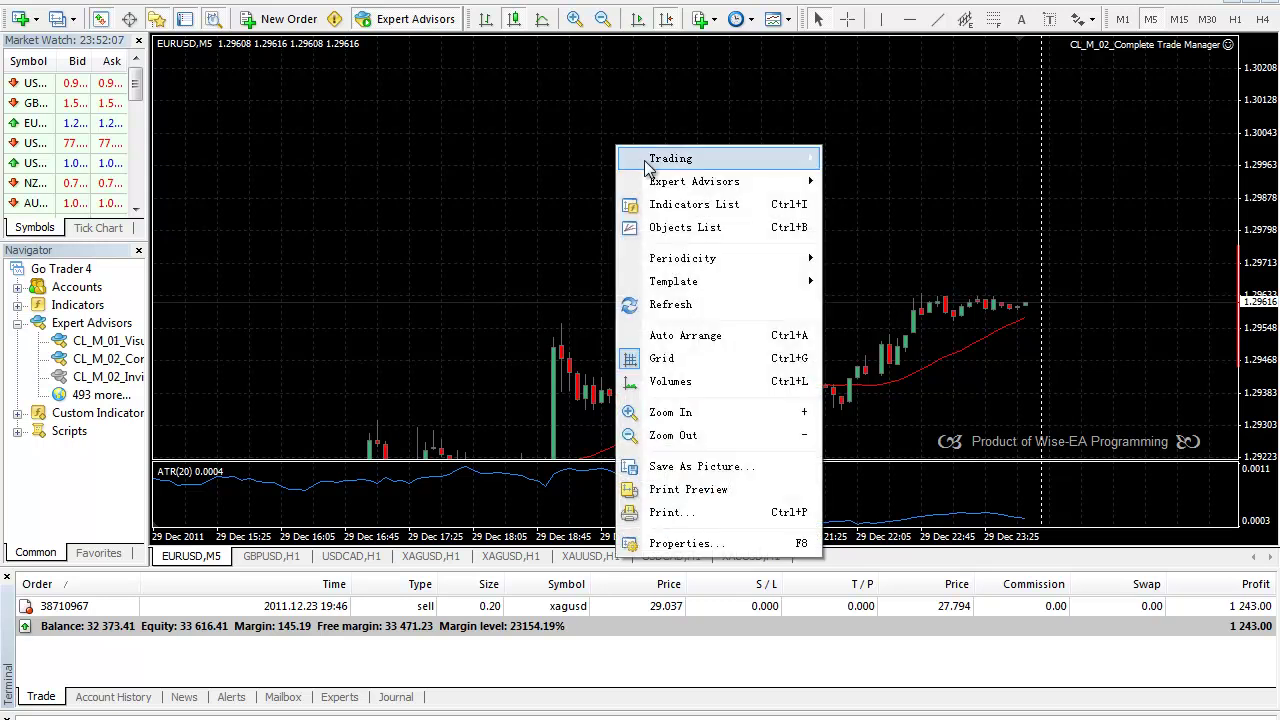
mouse_move(655, 162)
click(860, 162)
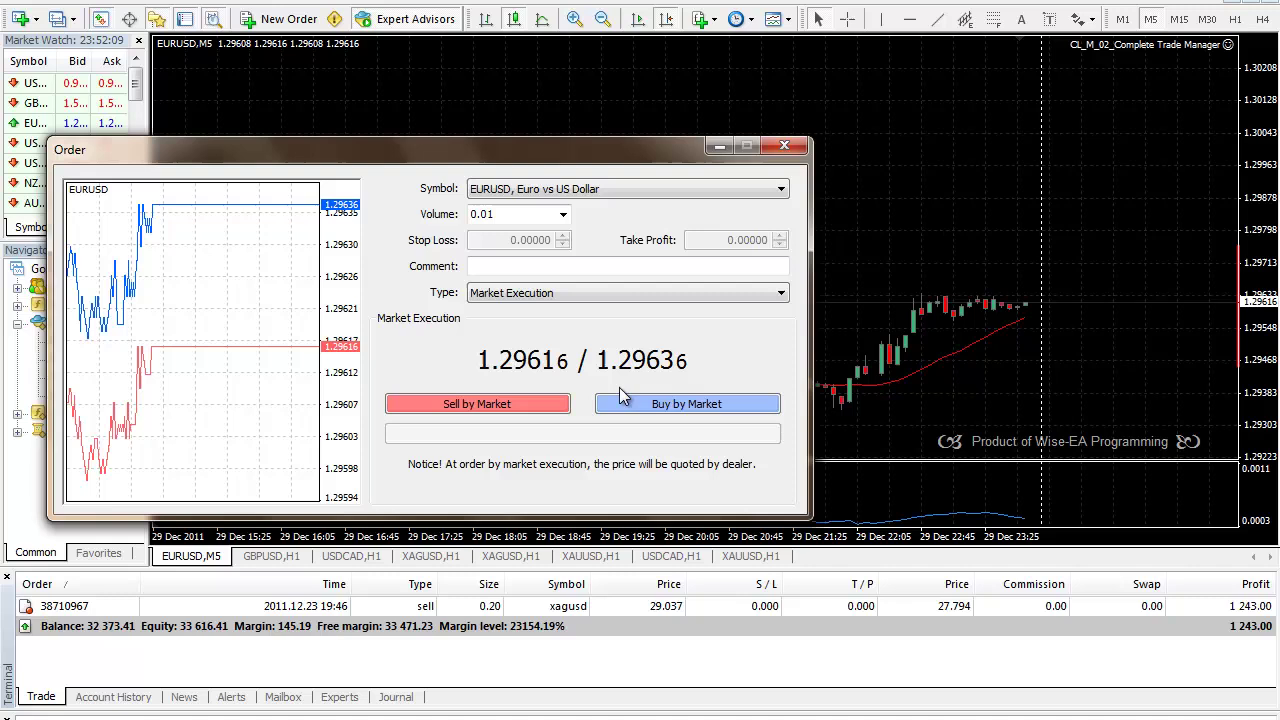
click(653, 408)
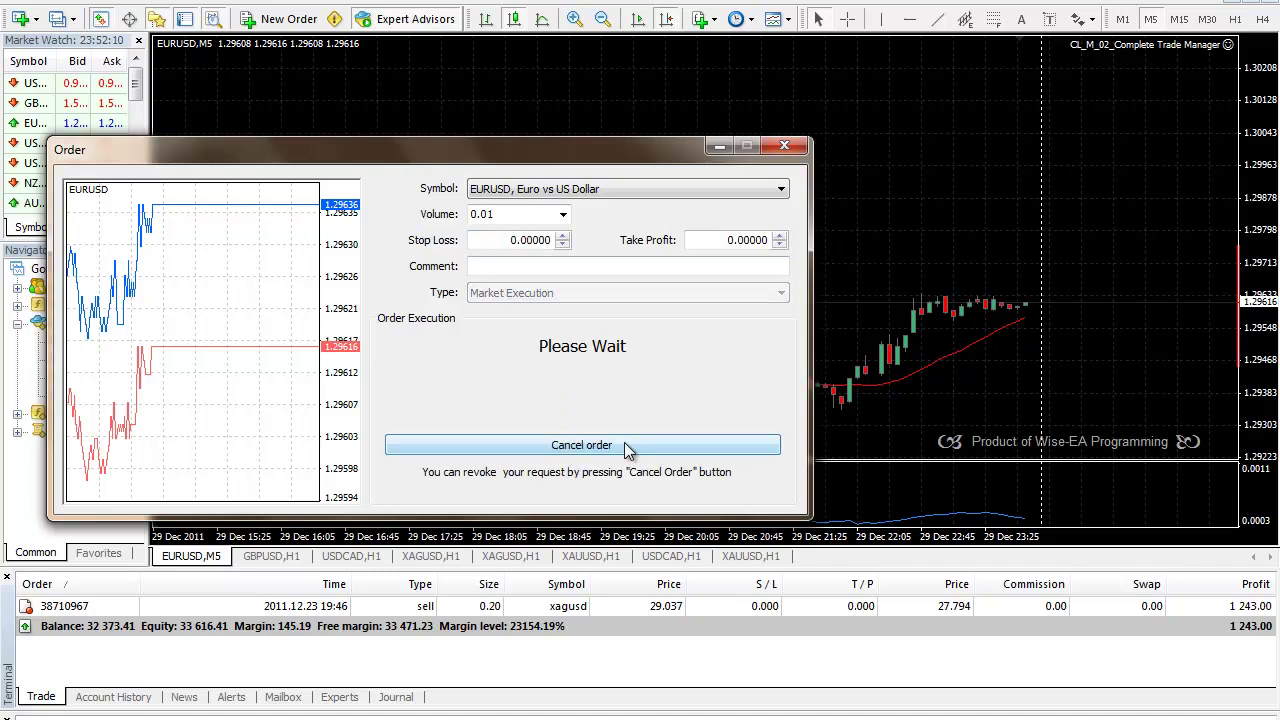
click(560, 448)
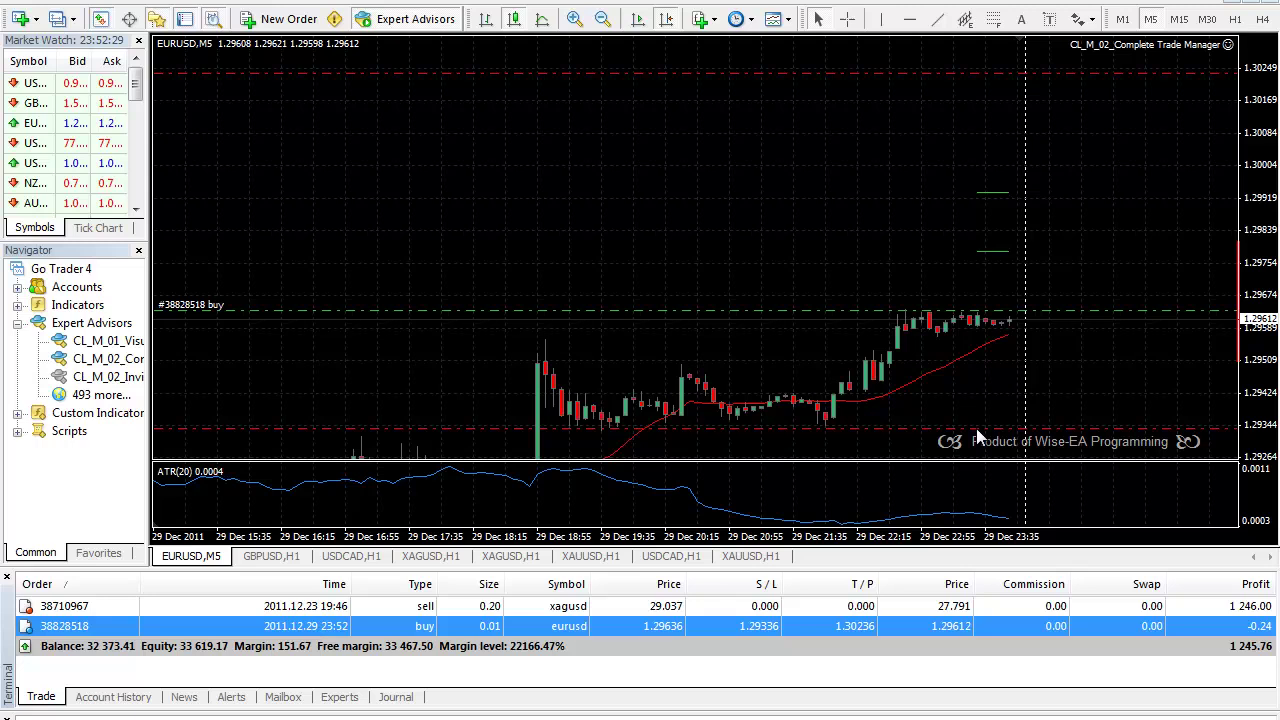
mouse_move(1005, 196)
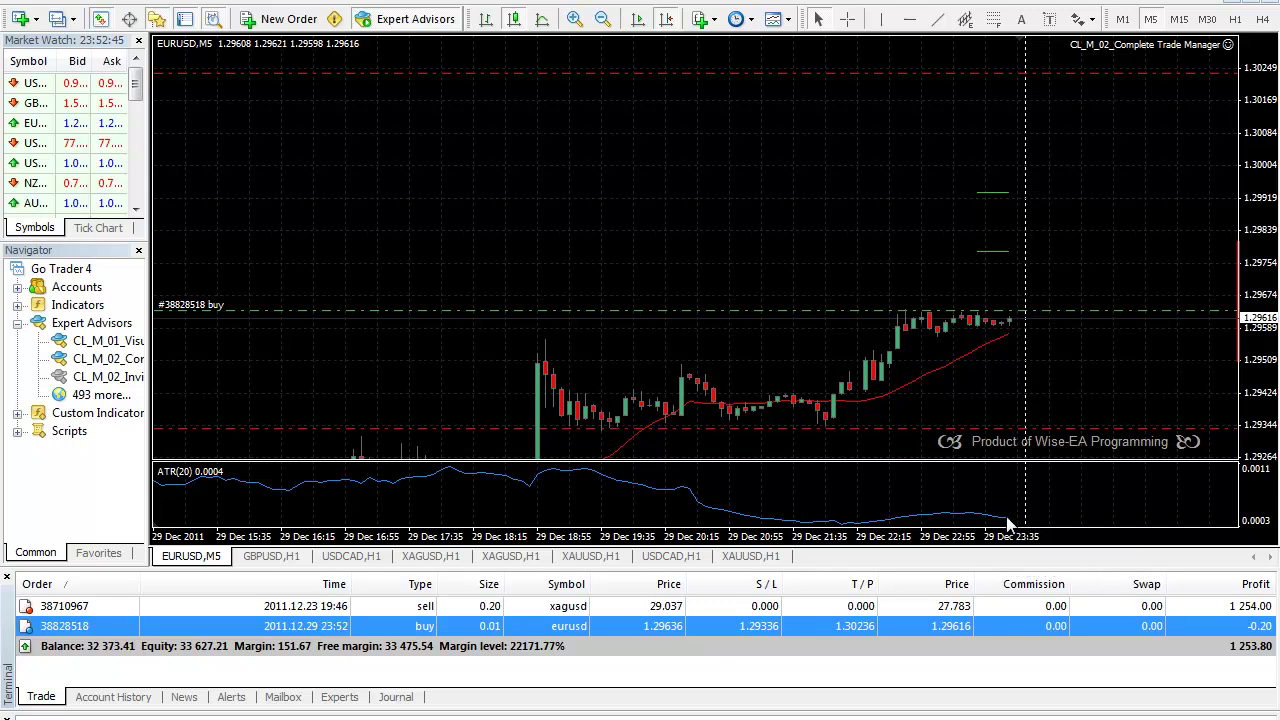
mouse_move(1007, 519)
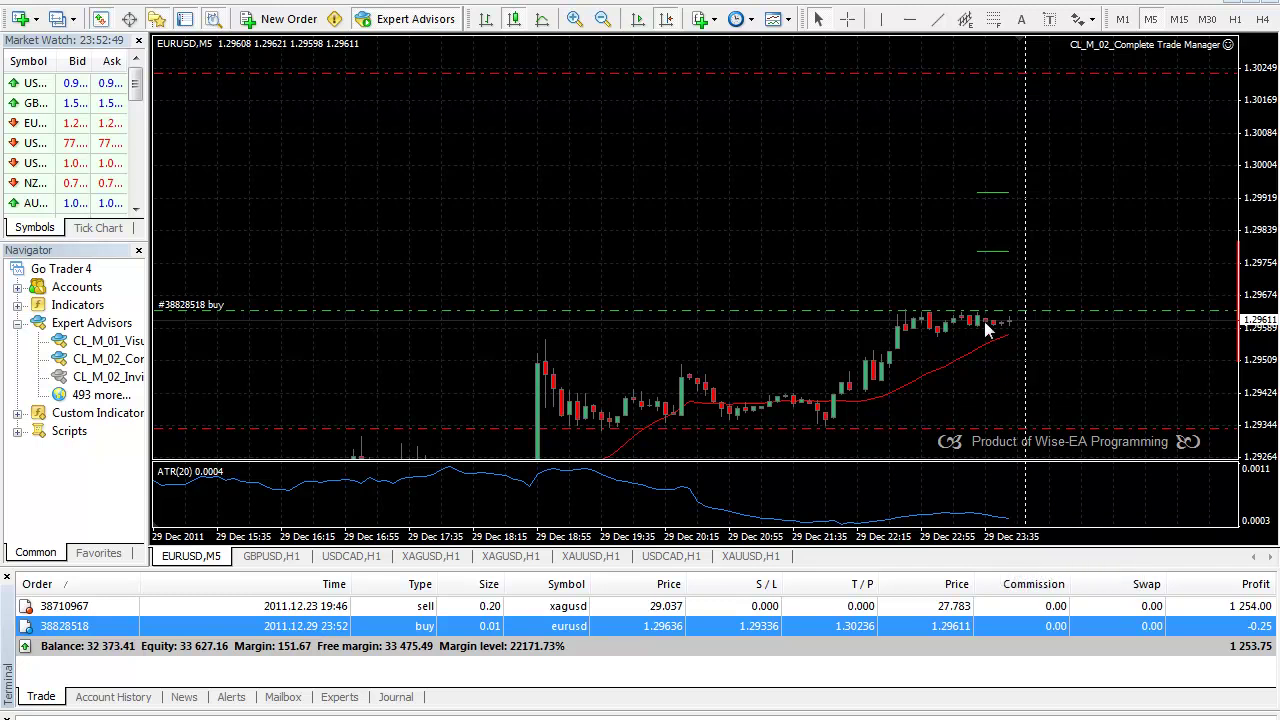
mouse_move(986, 325)
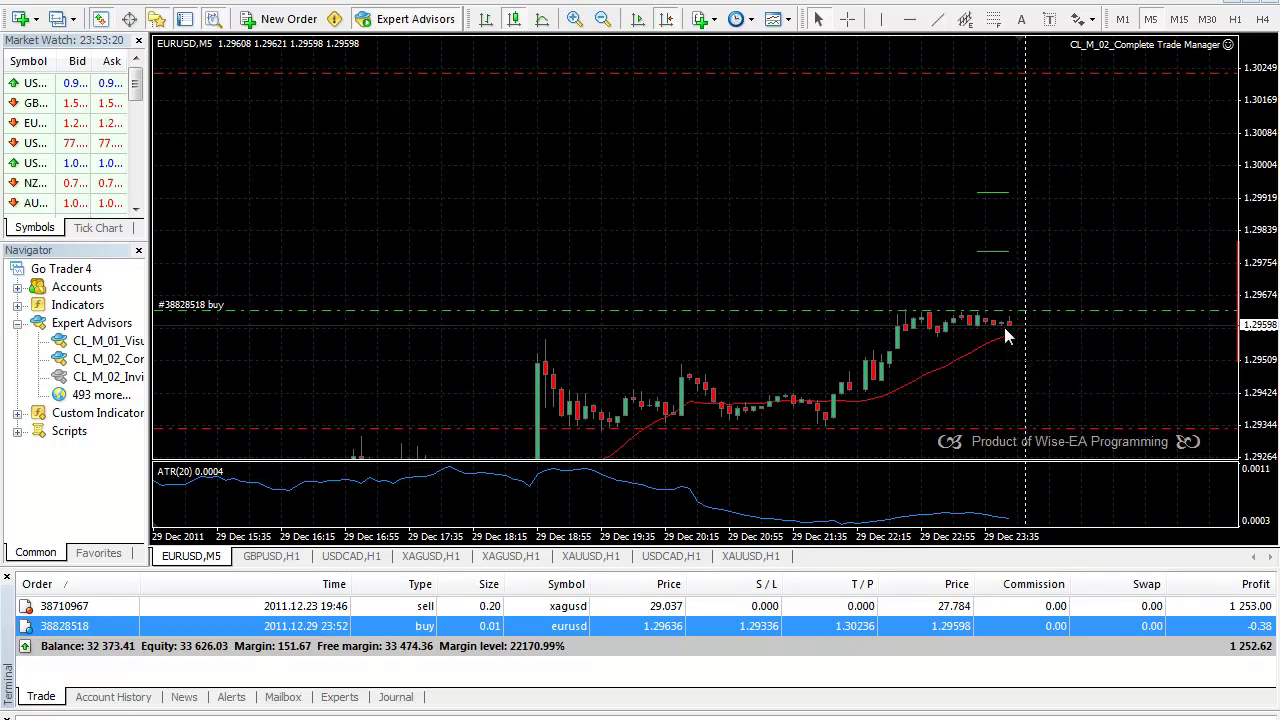
right_click(1104, 51)
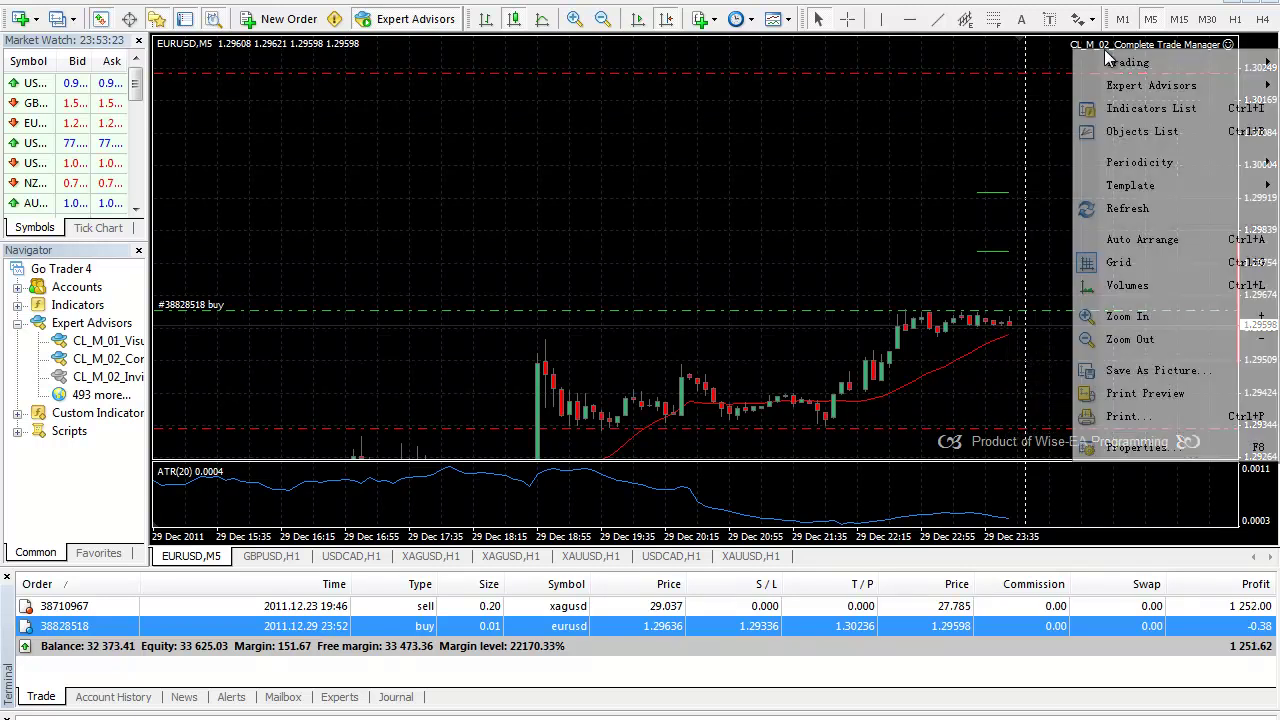
mouse_move(1115, 84)
click(990, 84)
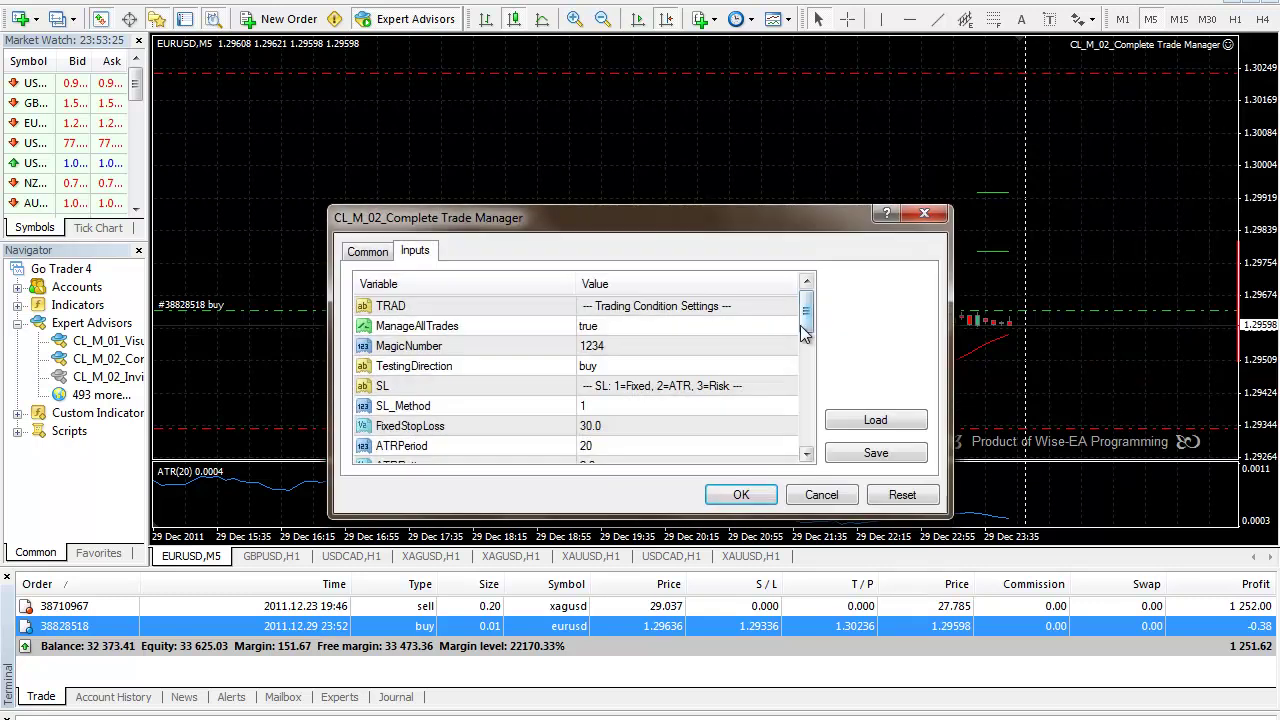
mouse_move(806, 316)
mouse_down()
mouse_move(805, 371)
mouse_move(806, 320)
mouse_up()
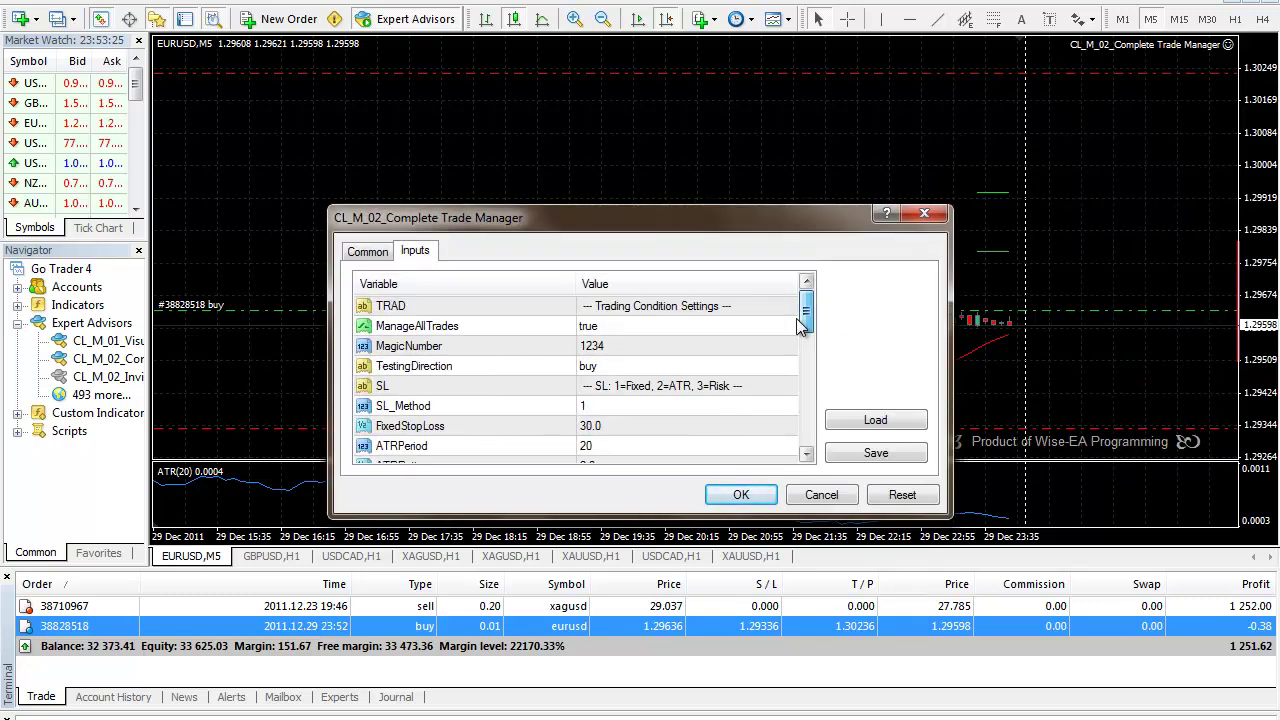
click(820, 495)
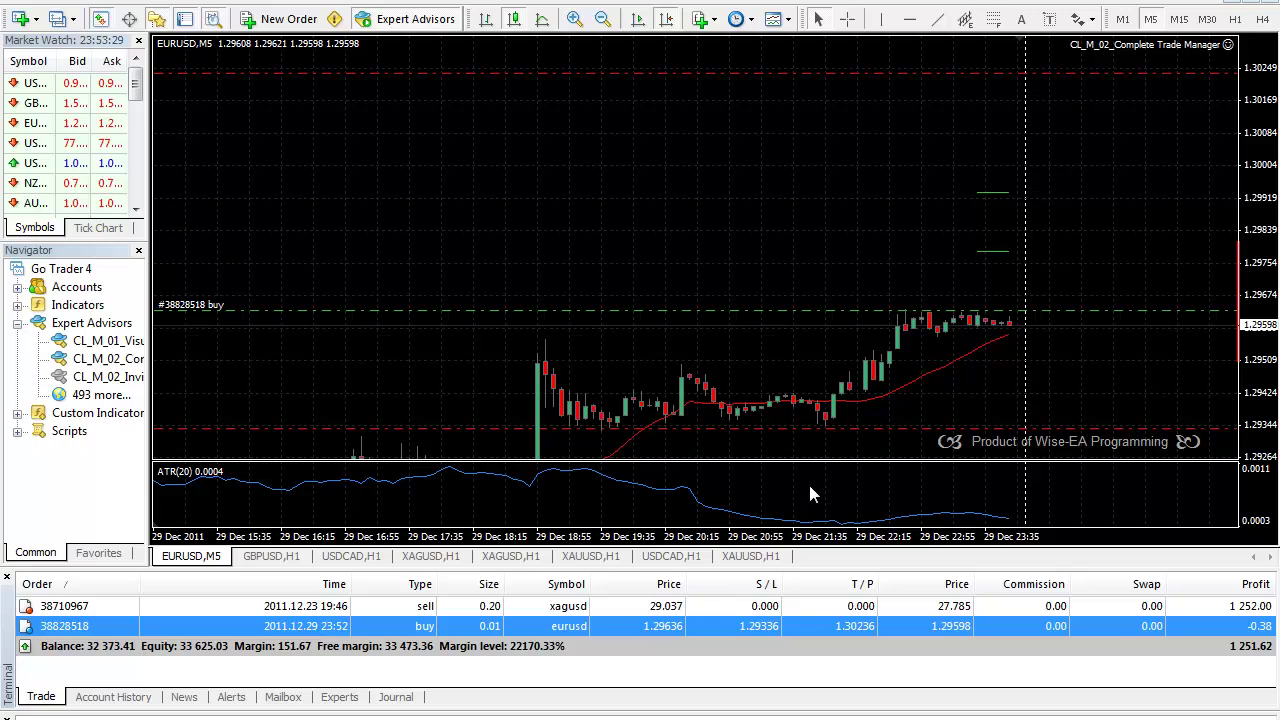
mouse_move(1003, 334)
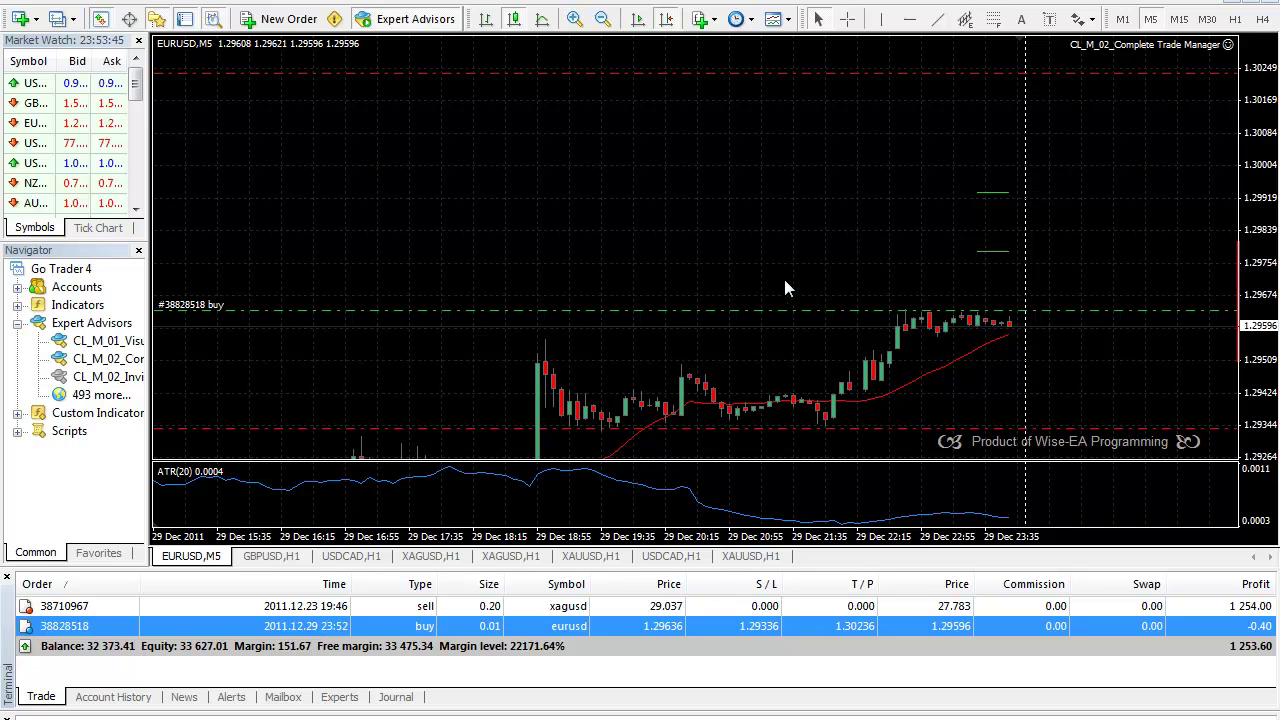
mouse_move(820, 420)
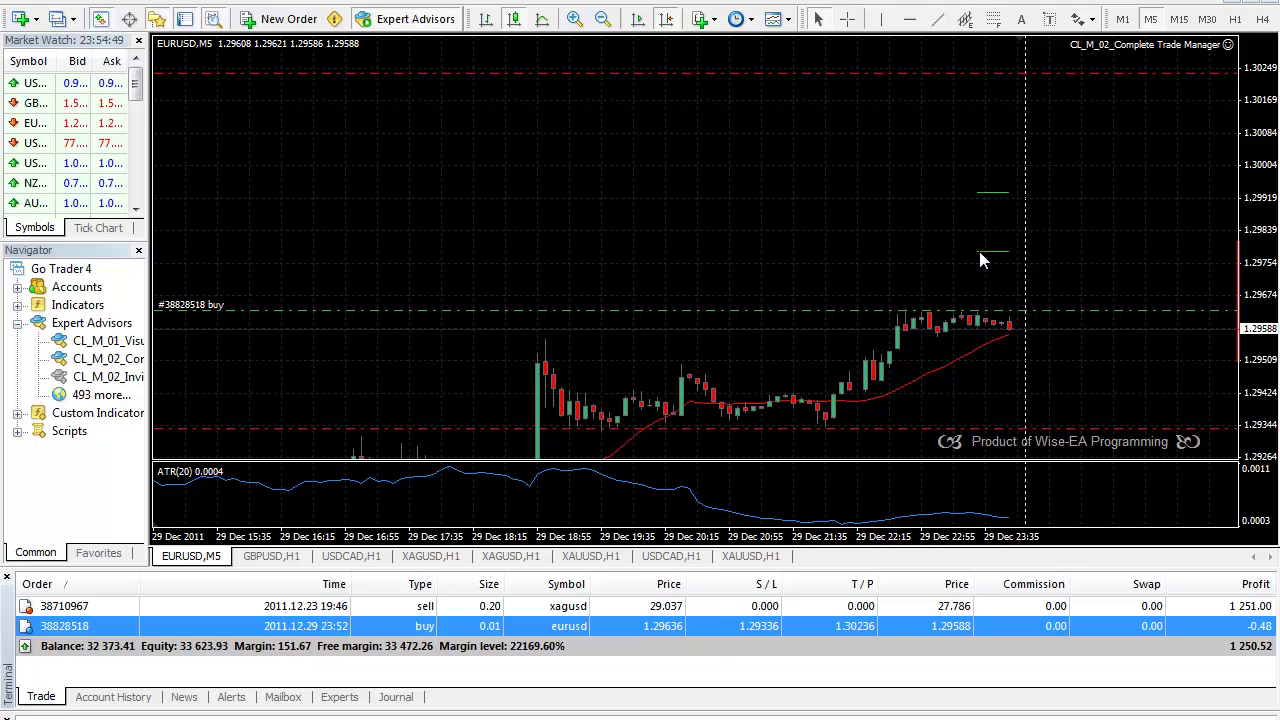
mouse_move(979, 252)
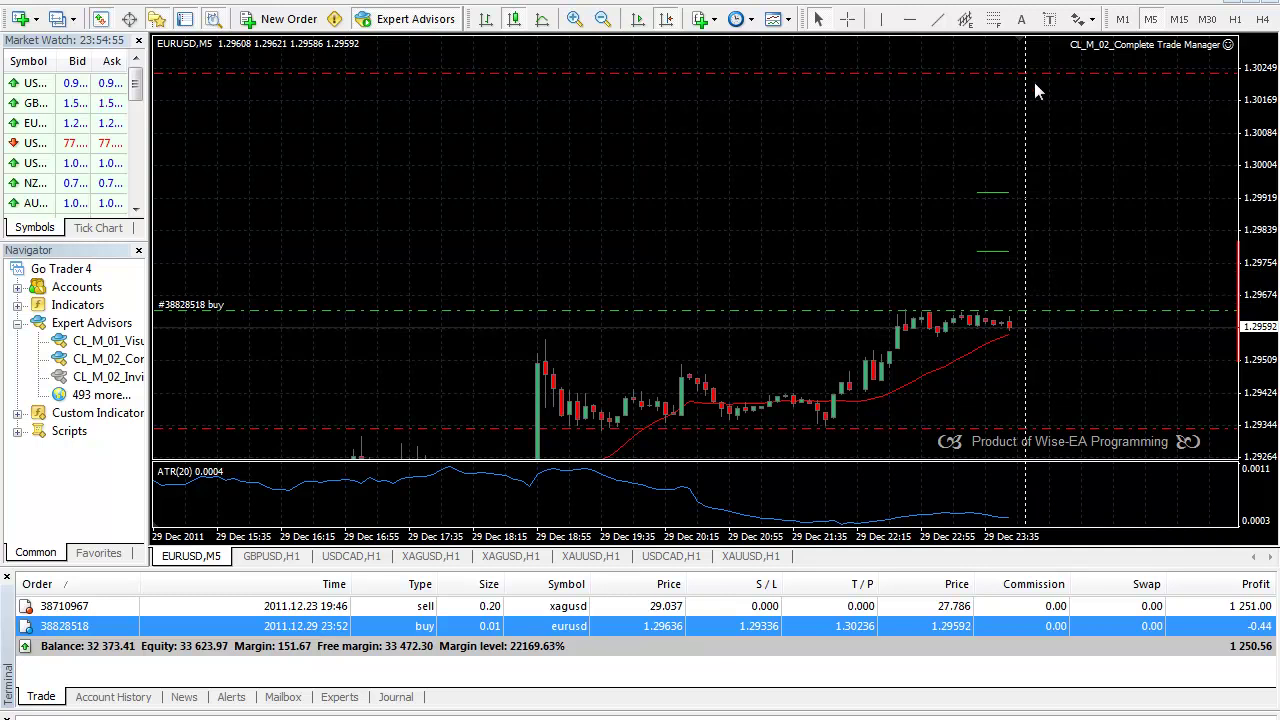
Select the short green take-profit line, drag it to a higher price, and reframe the chart.
double_click(993, 192)
mouse_move(986, 156)
mouse_down()
mouse_move(1012, 163)
mouse_move(1000, 166)
mouse_move(1002, 146)
mouse_up()
drag(1005, 172, 1004, 180)
drag(717, 180, 691, 158)
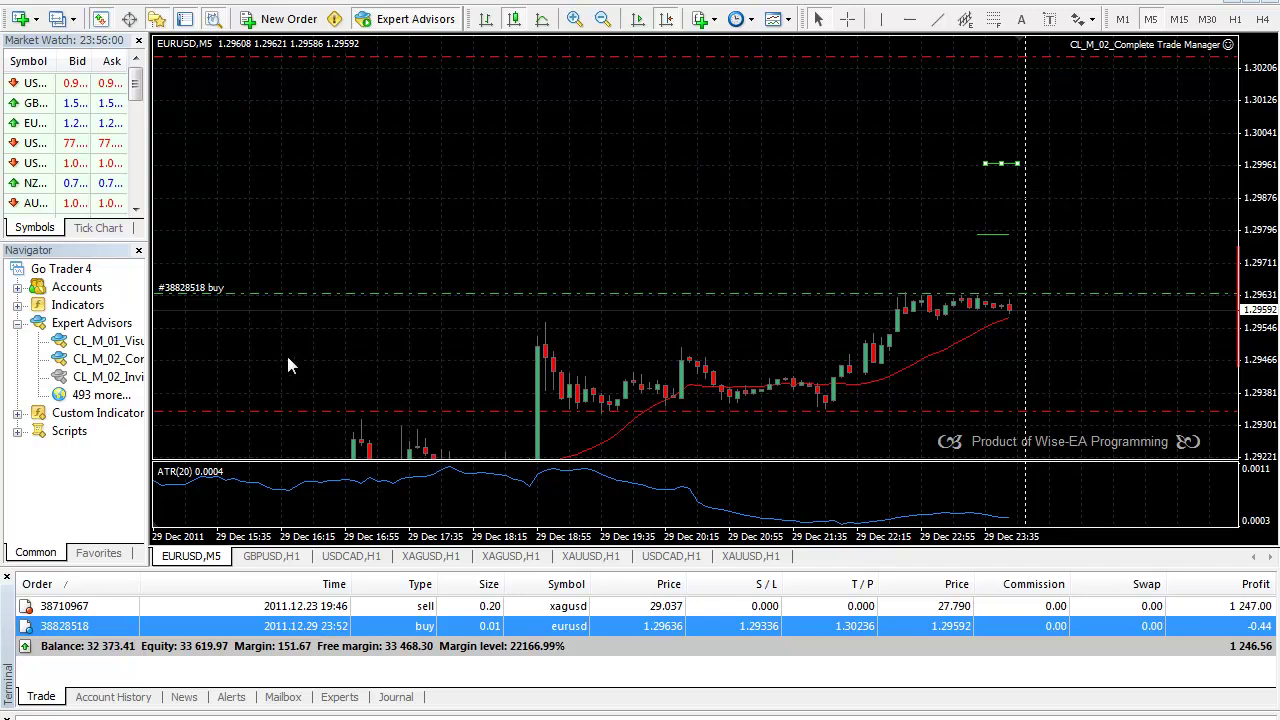
Close the Terminal panel and open the Strategy Tester with CL_M_02_Complete Trade Manager on EURUSD H1.
click(7, 577)
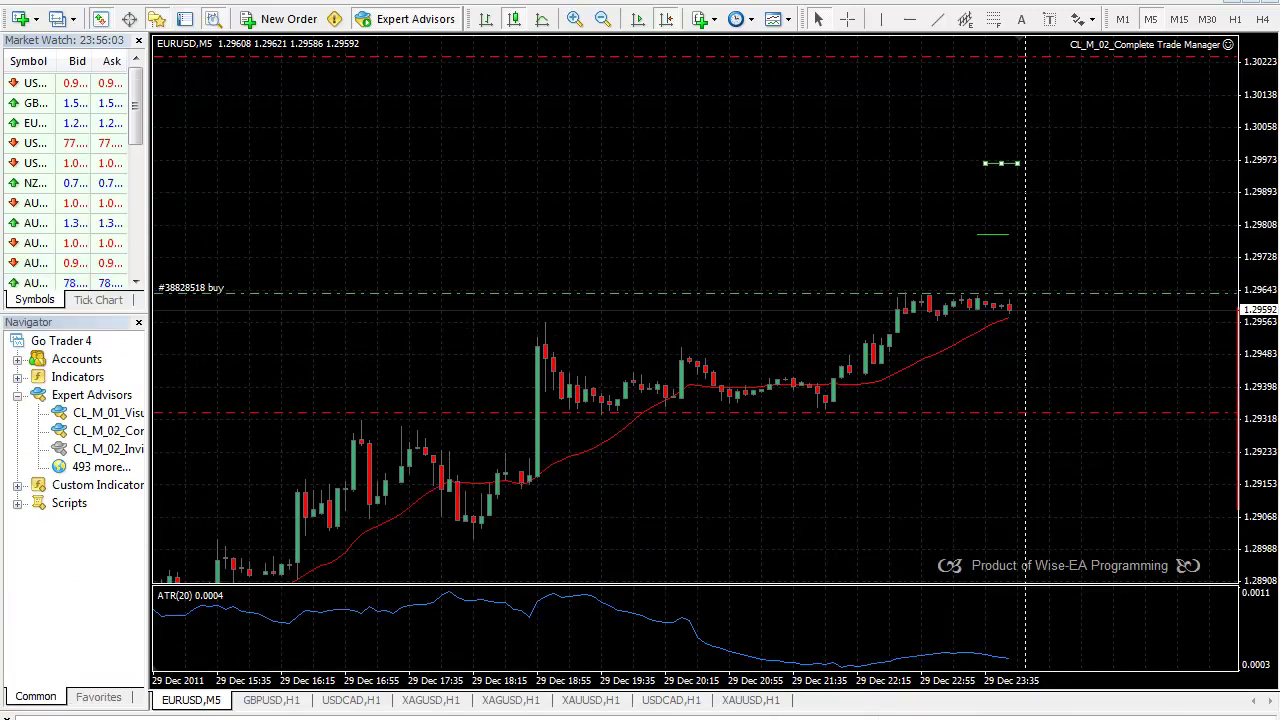
key(ctrl+r)
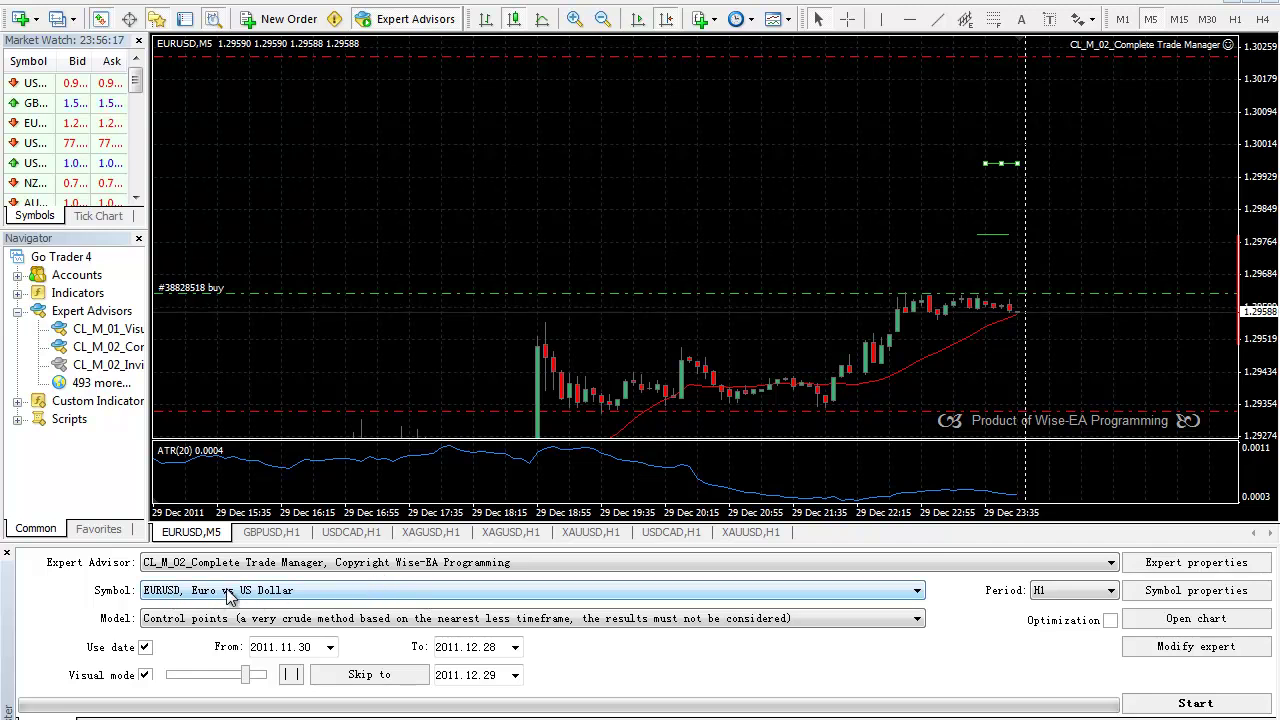
In the EA's input settings, set ManageAllTrades to false and leave MagicNumber at 1234.
click(1175, 566)
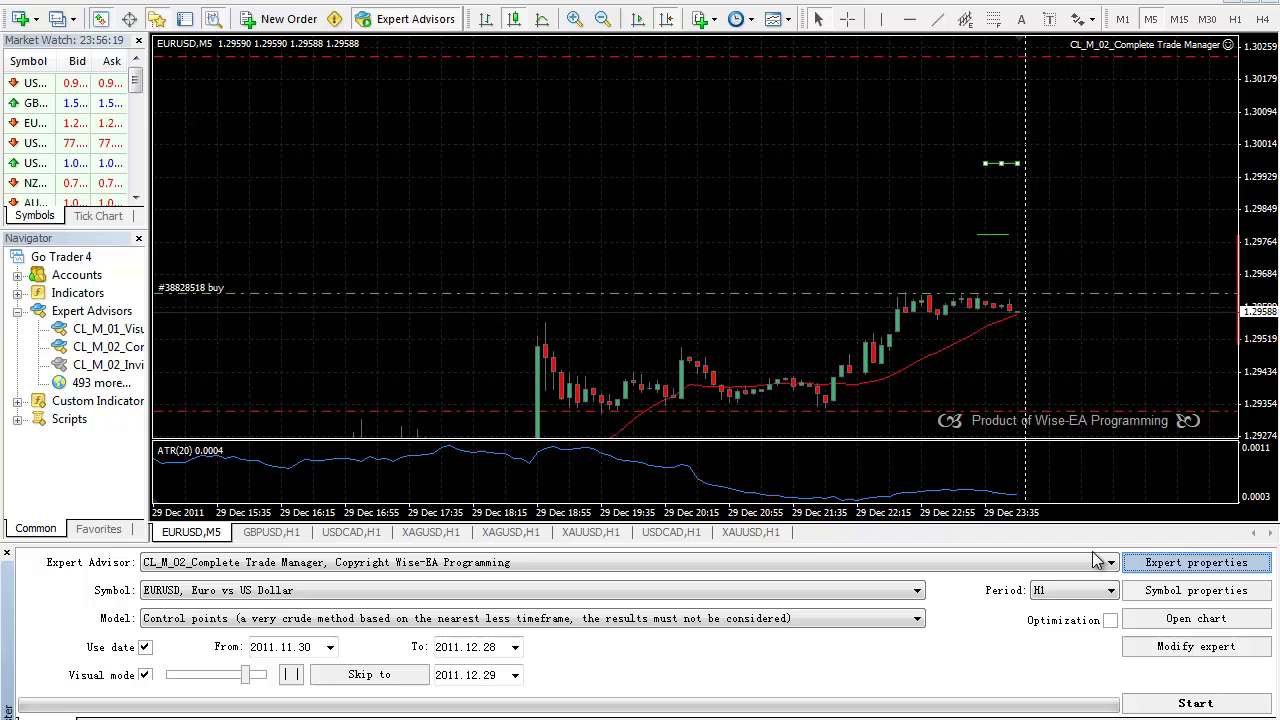
drag(671, 213, 667, 177)
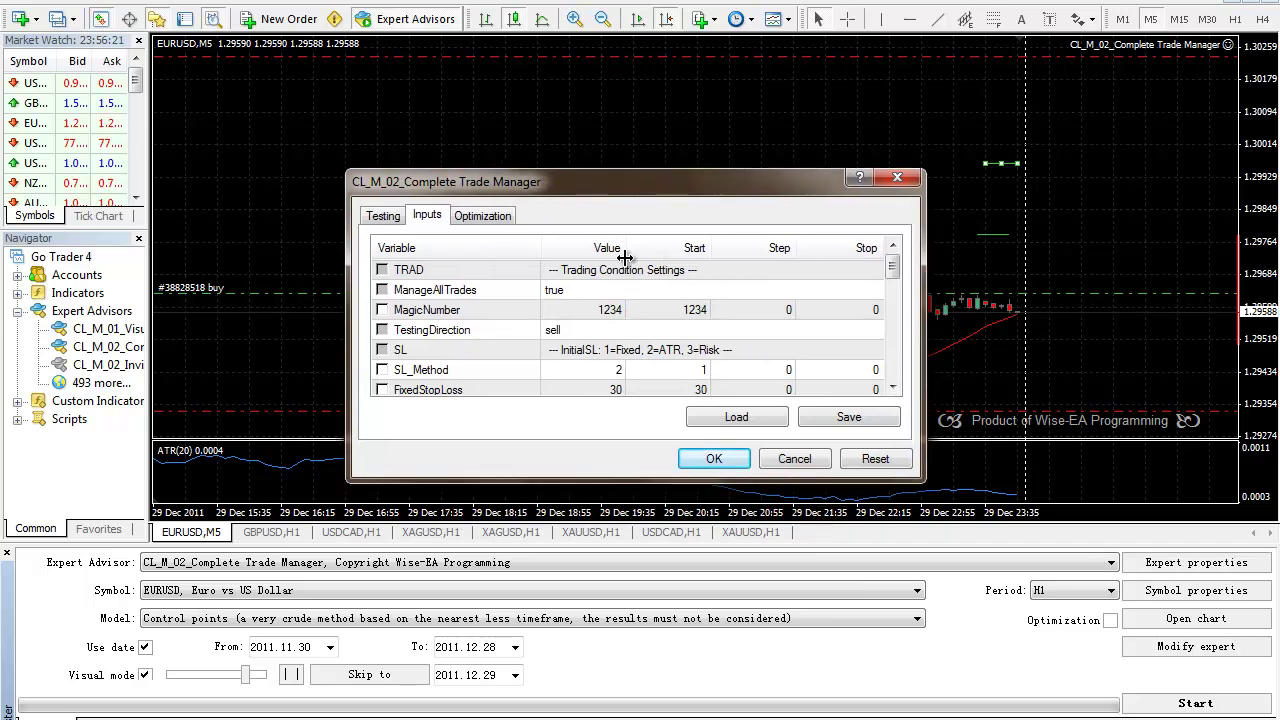
click(580, 291)
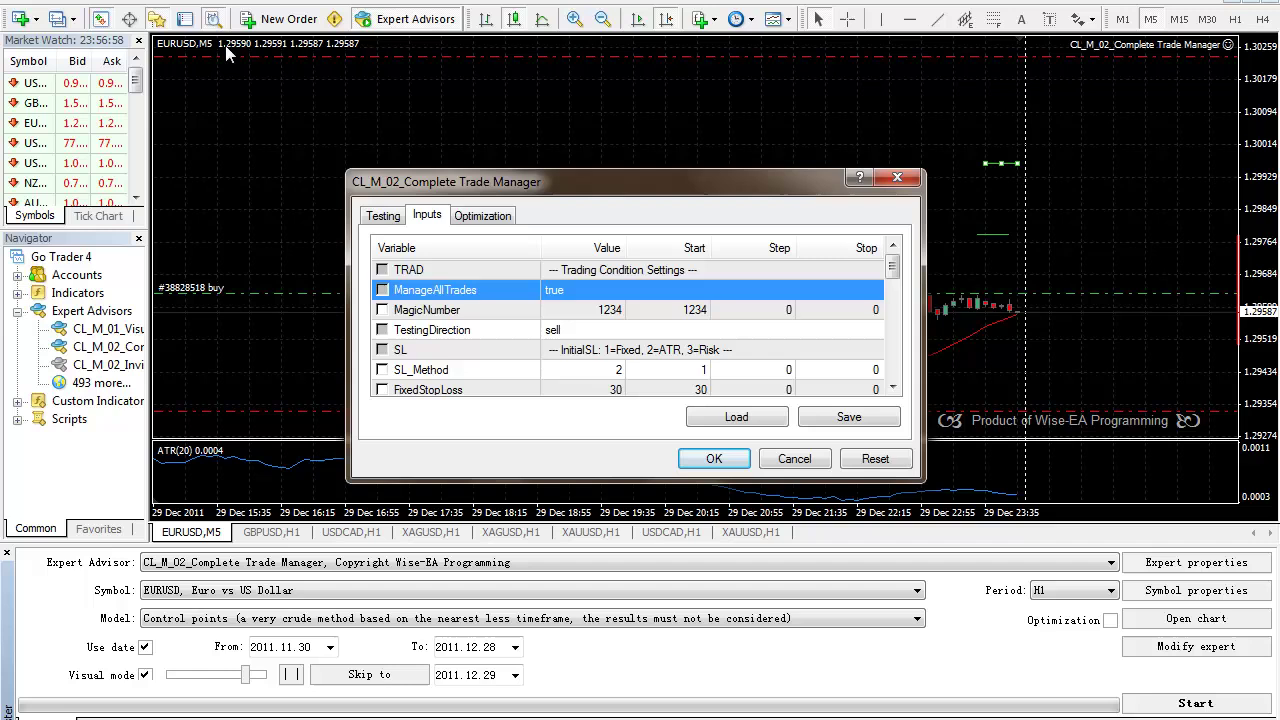
click(565, 291)
click(565, 291)
click(562, 316)
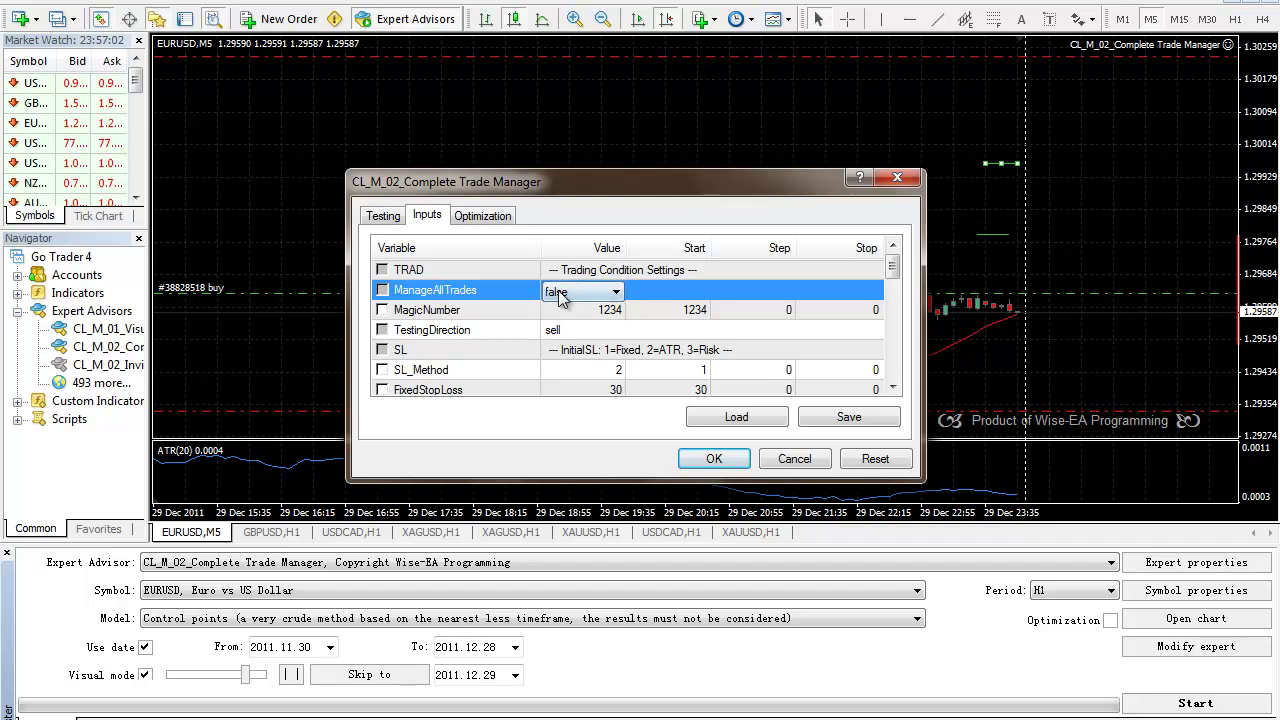
click(545, 312)
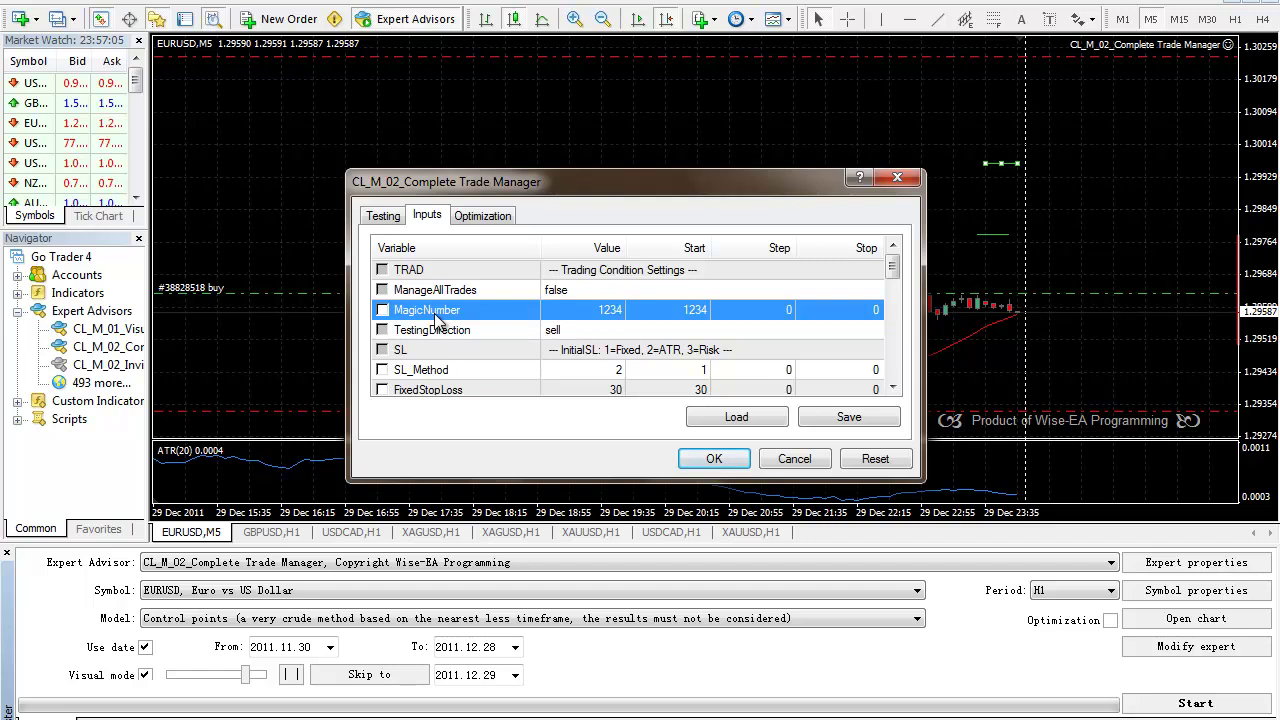
click(611, 318)
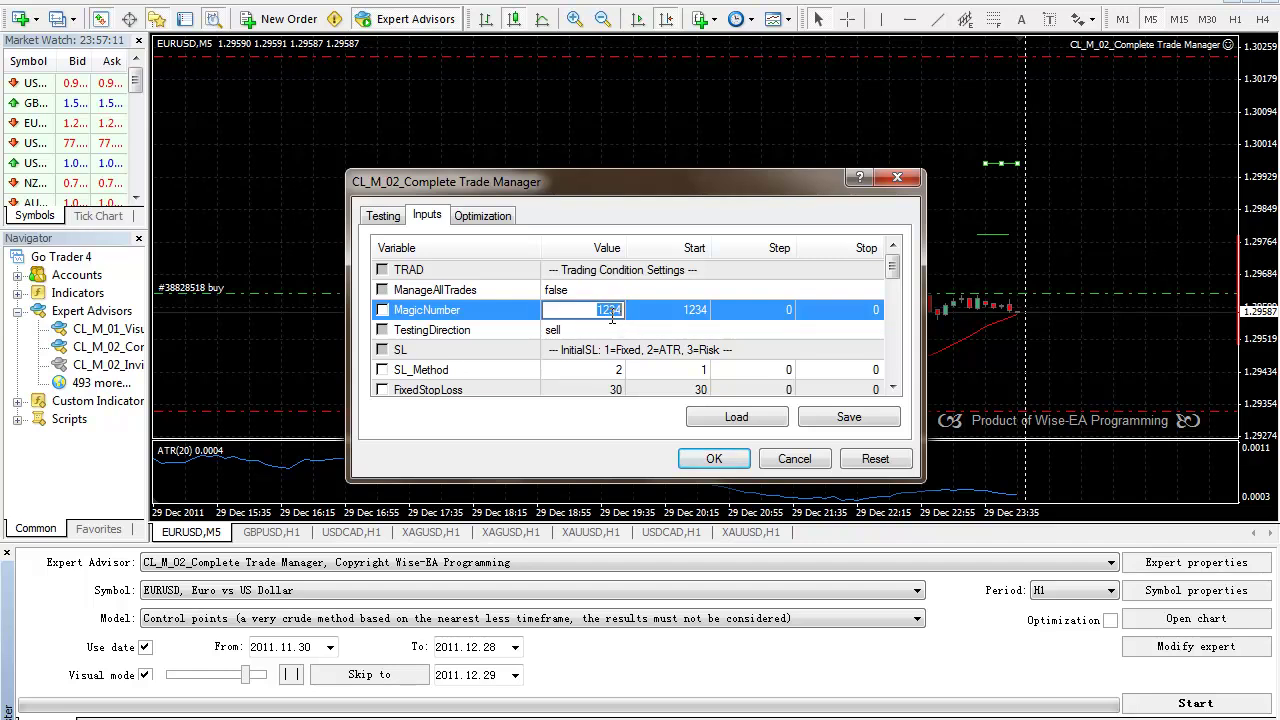
click(608, 329)
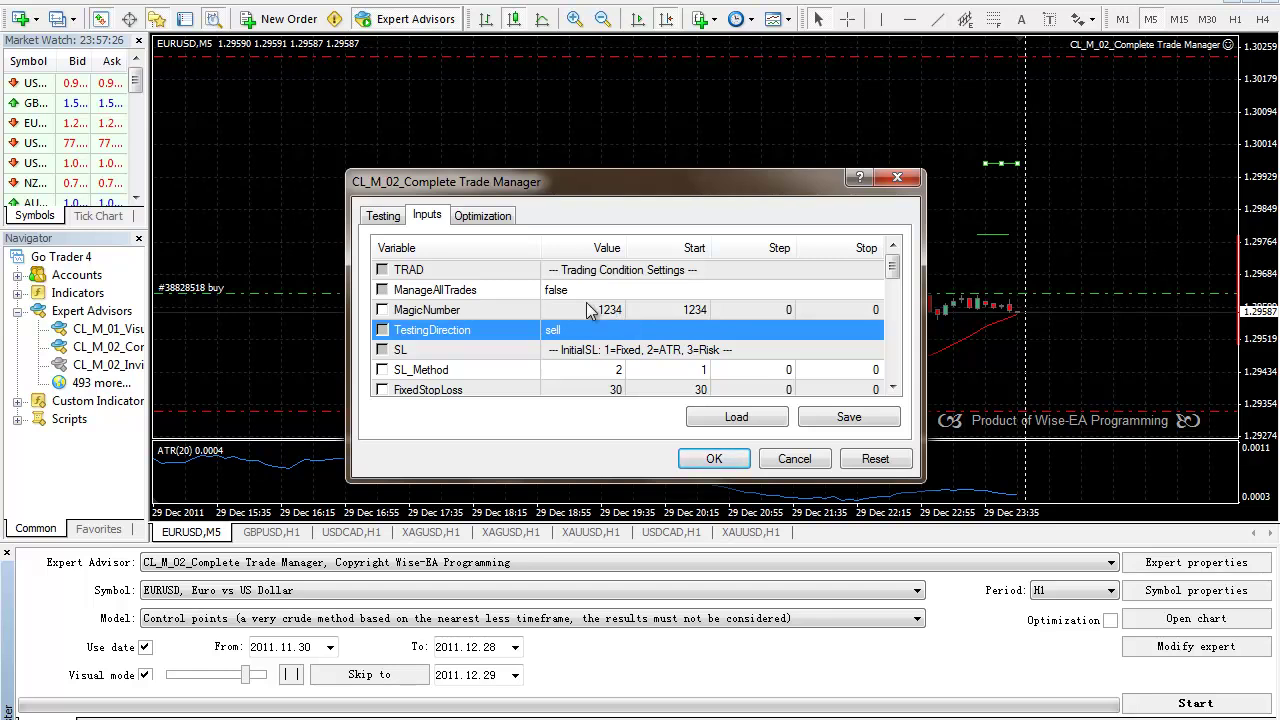
Set ManageAllTrades back to true.
click(580, 291)
click(580, 291)
click(574, 322)
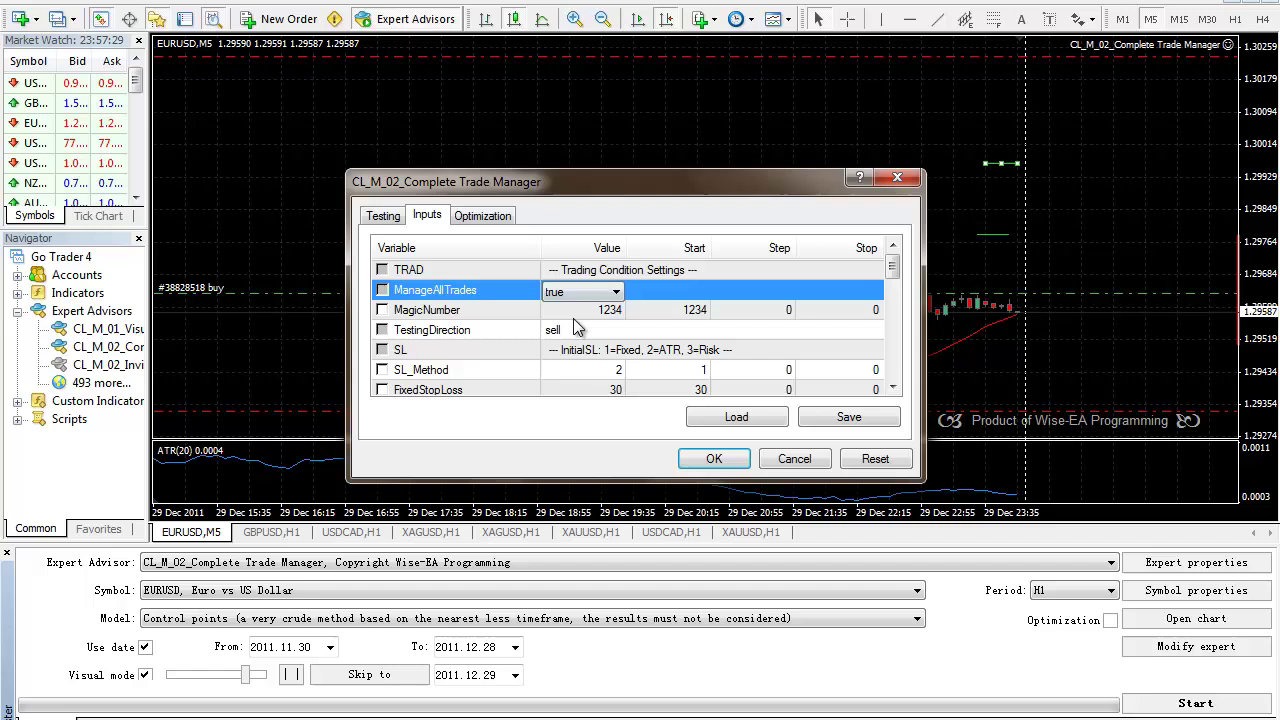
Change the TestingDirection input from sell to buy.
click(404, 338)
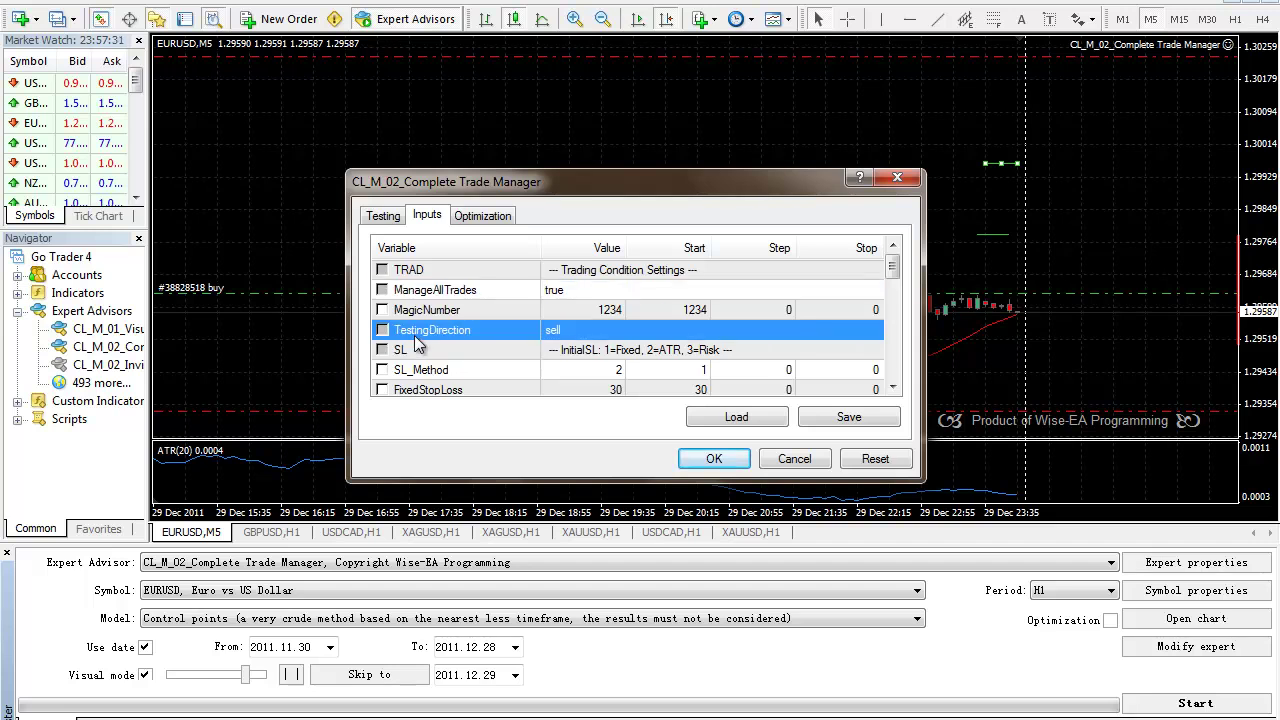
click(565, 335)
text(buy)
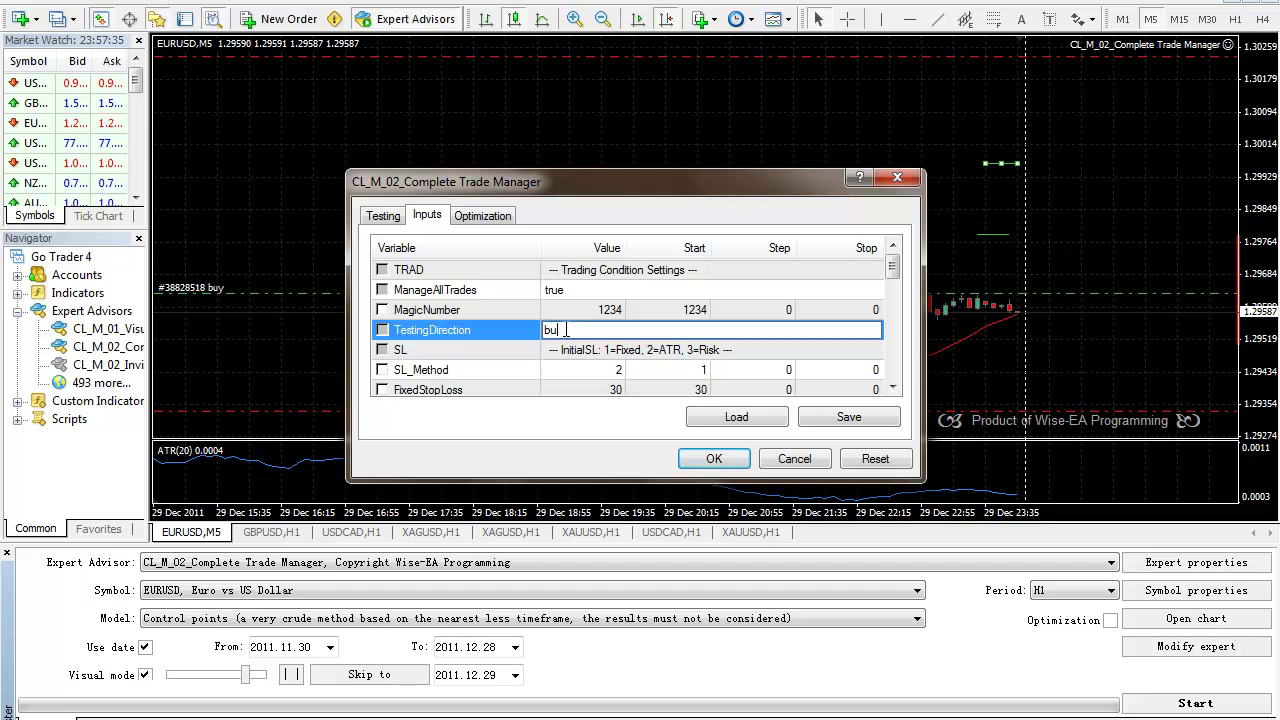
key(Up)
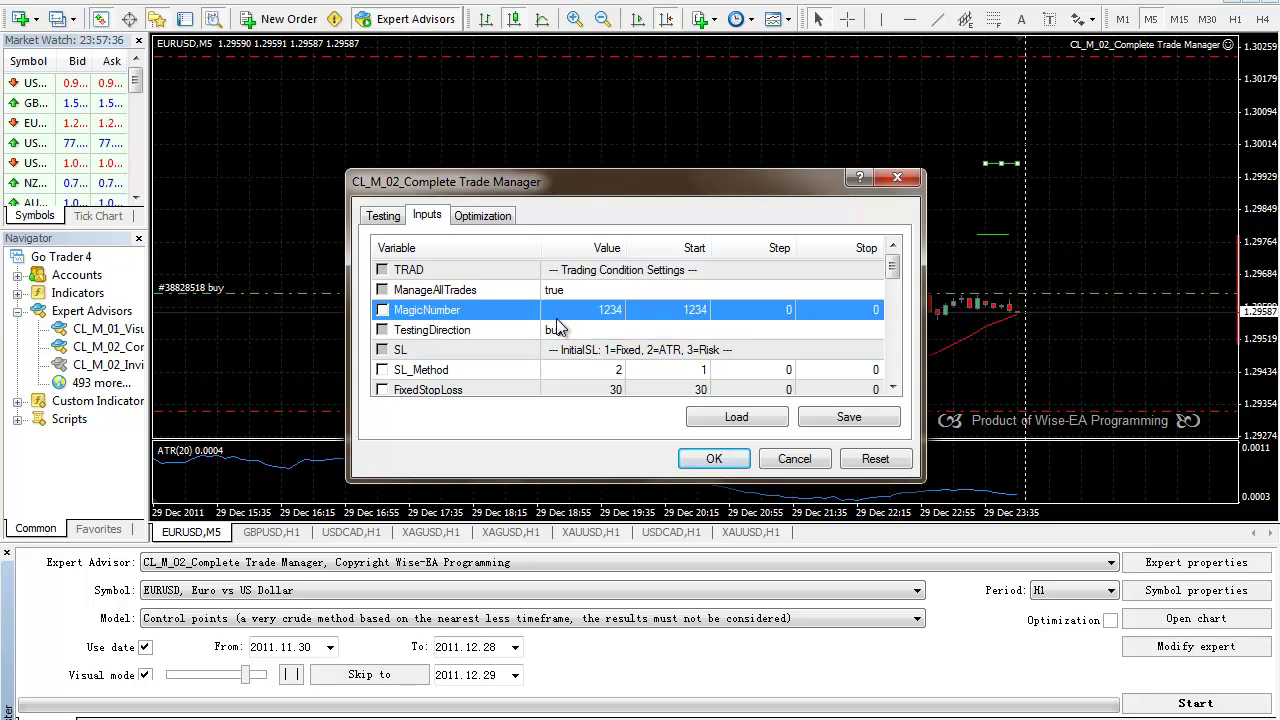
click(568, 334)
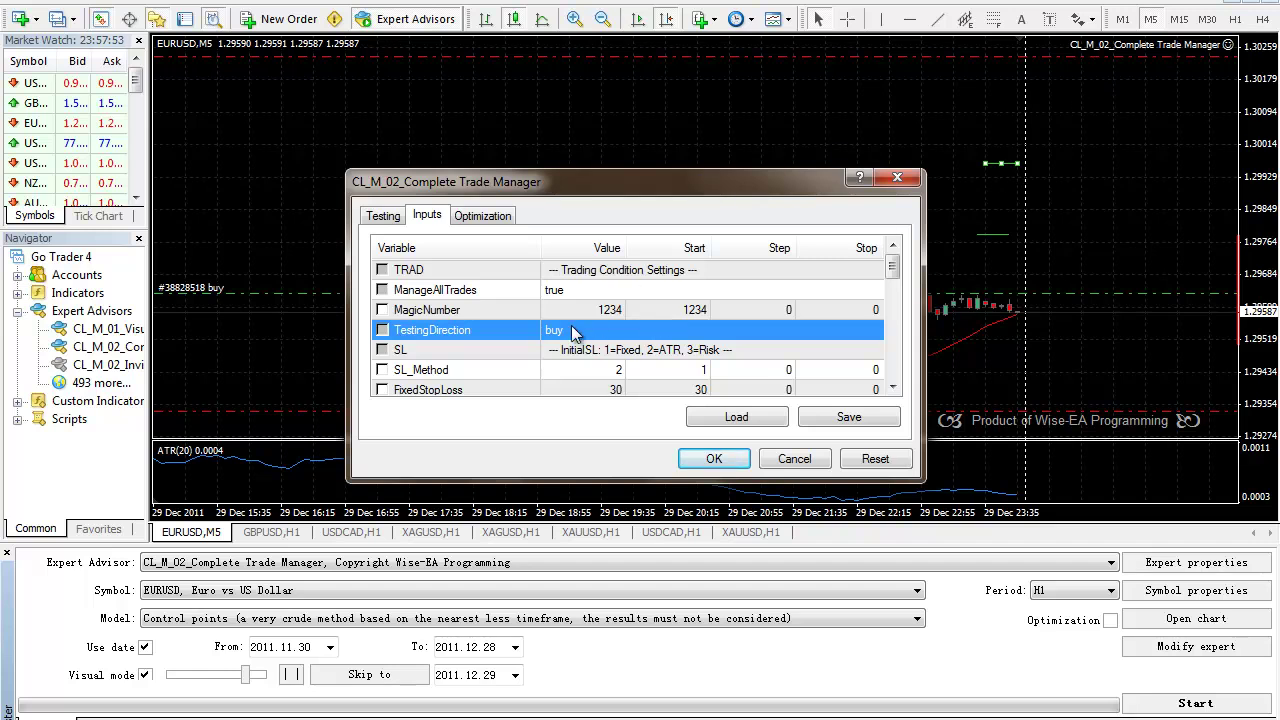
scroll(571, 330, down, 1)
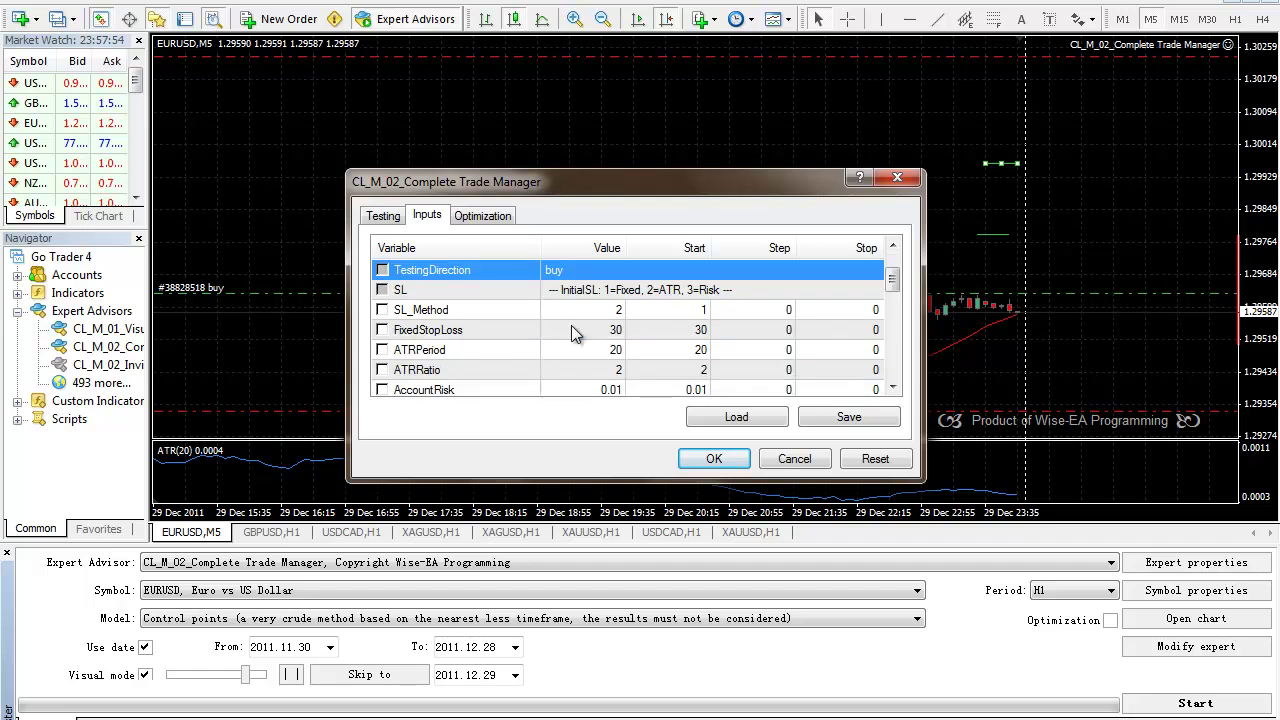
key(Down)
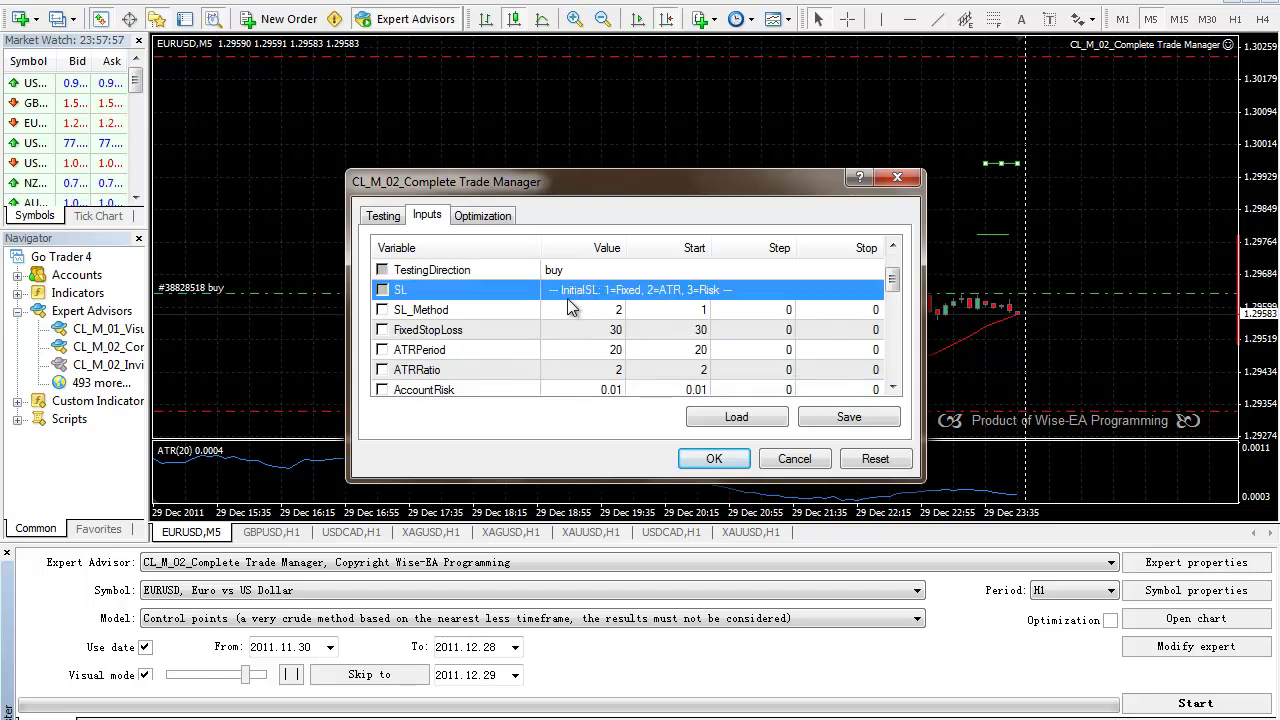
scroll(572, 305, down, 1)
scroll(572, 305, up, 1)
click(441, 317)
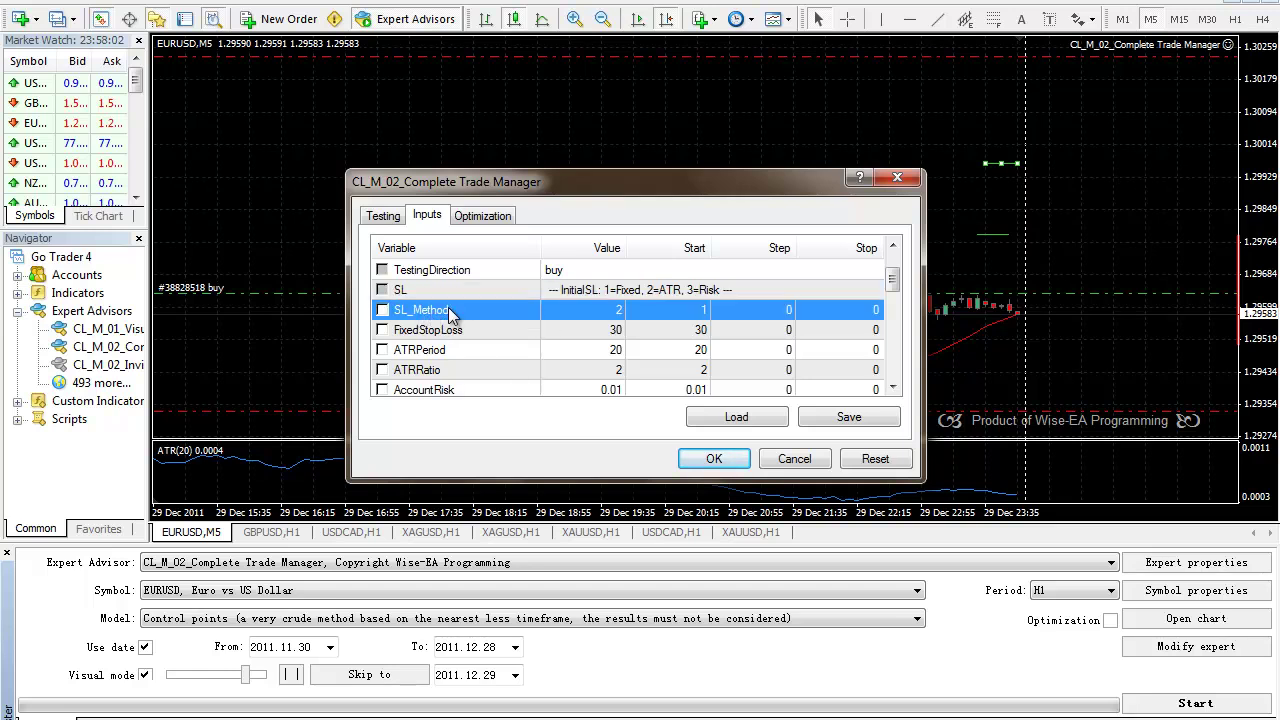
click(575, 292)
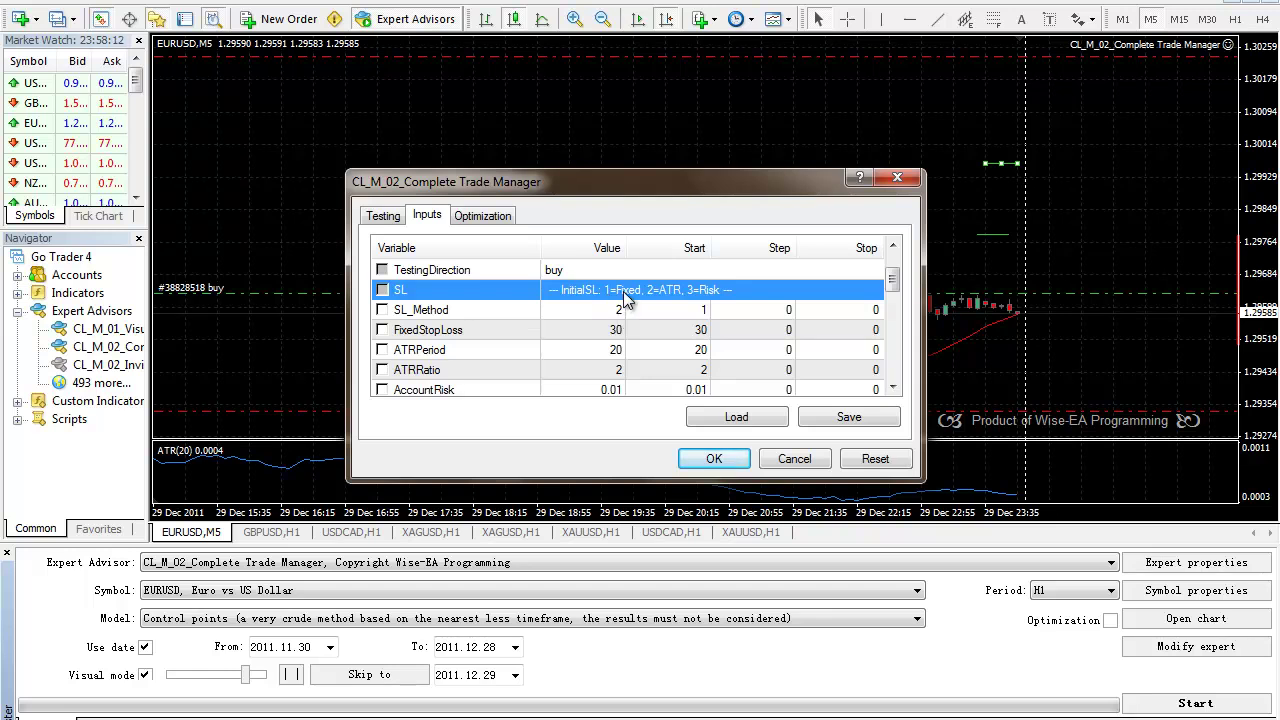
click(420, 334)
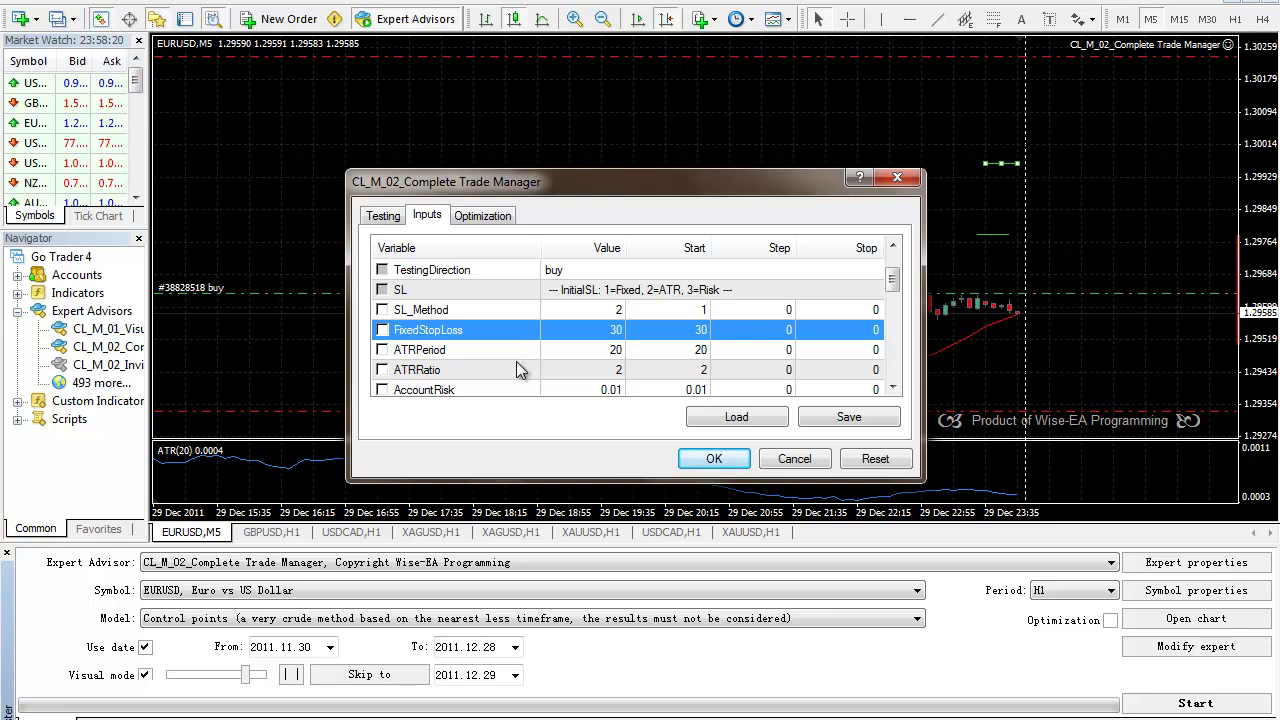
click(607, 314)
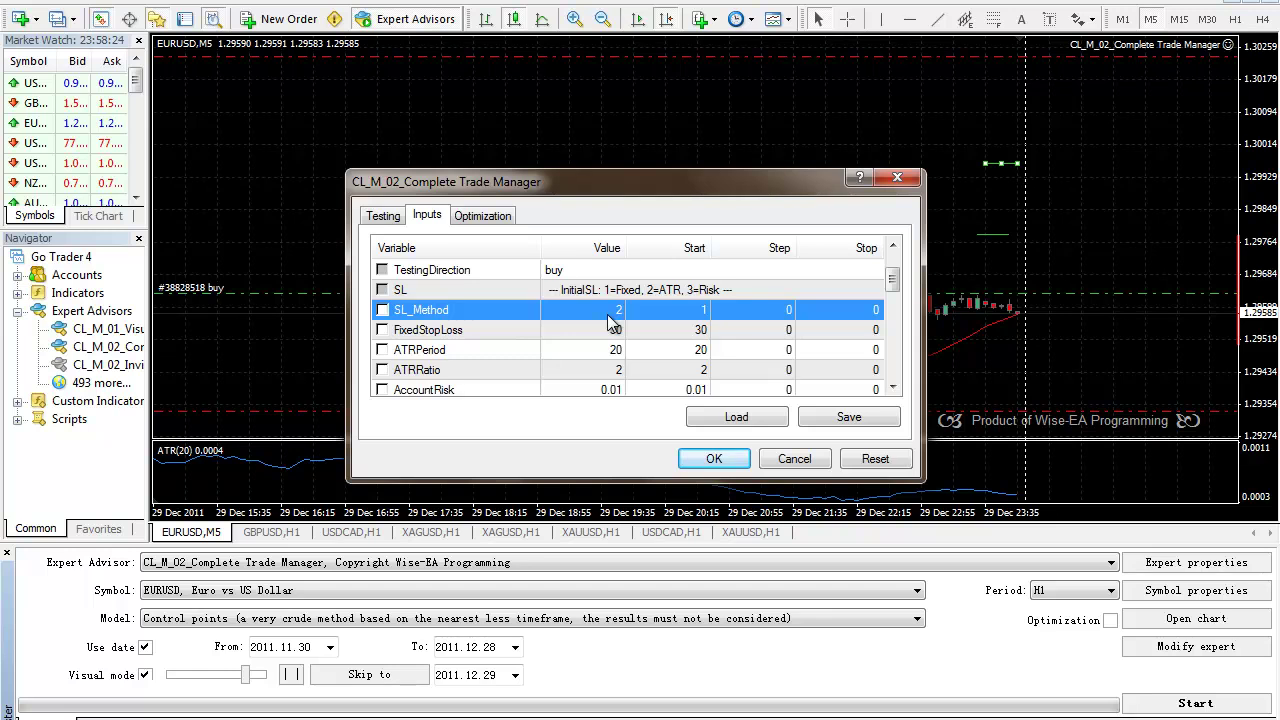
click(593, 350)
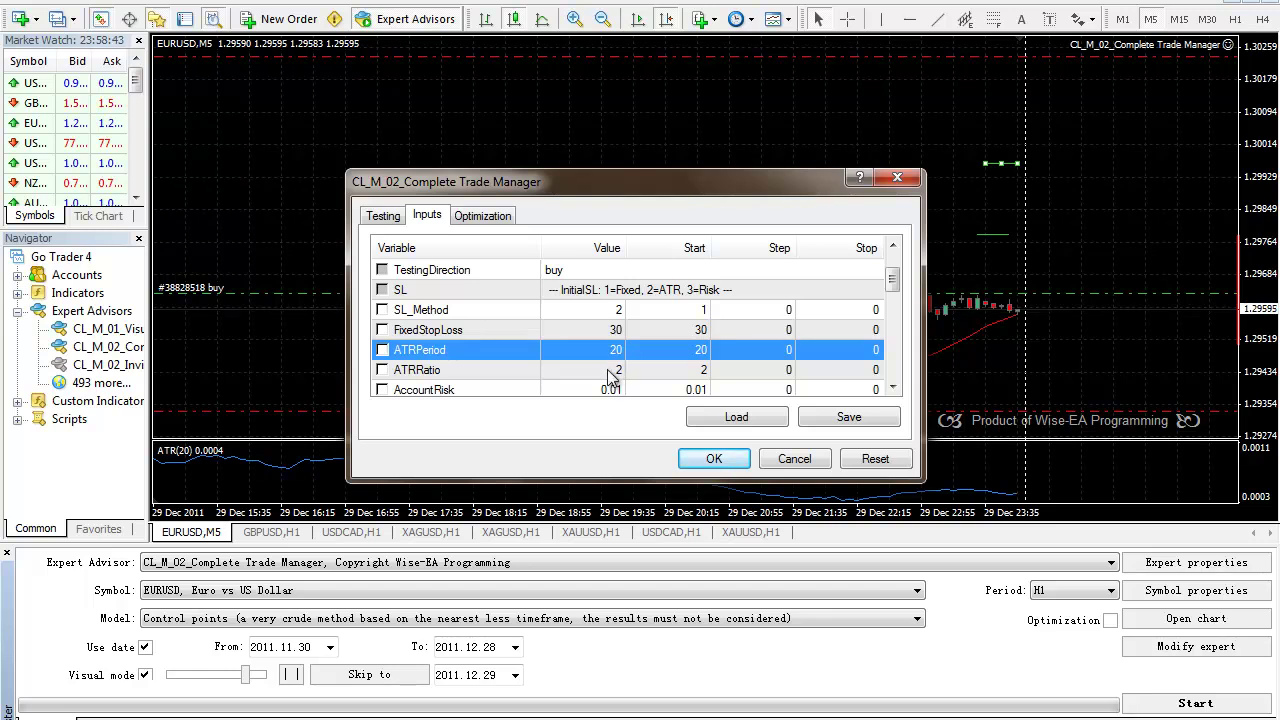
click(610, 372)
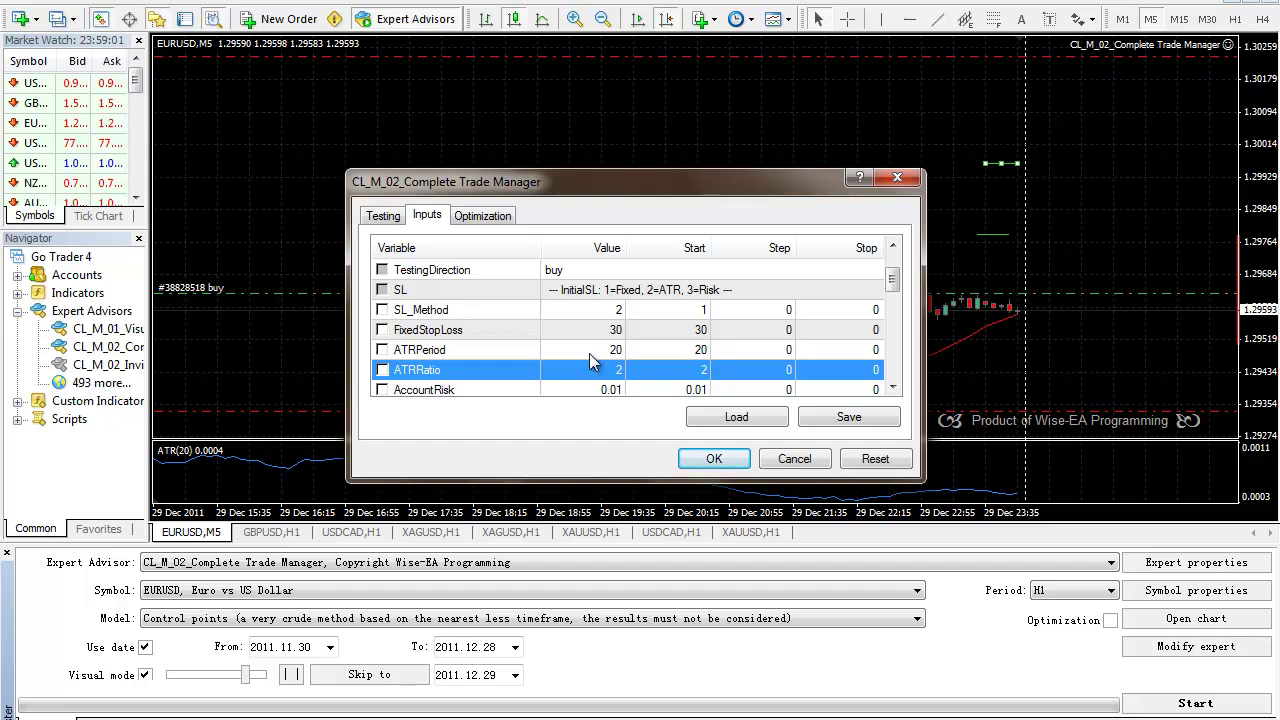
Set SL_Method to 1 for a fixed stop, then review the ATRRatio and AccountRisk inputs.
double_click(620, 310)
text(3)
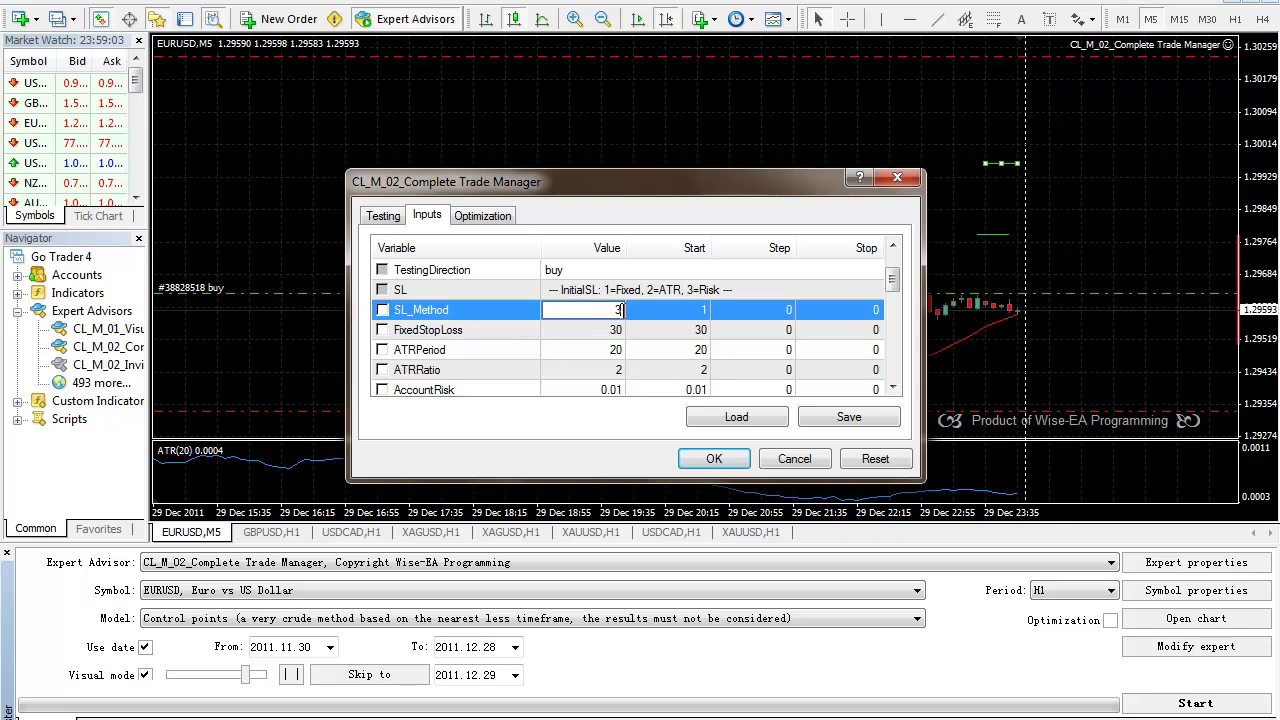
click(617, 331)
double_click(617, 310)
text(1)
click(620, 331)
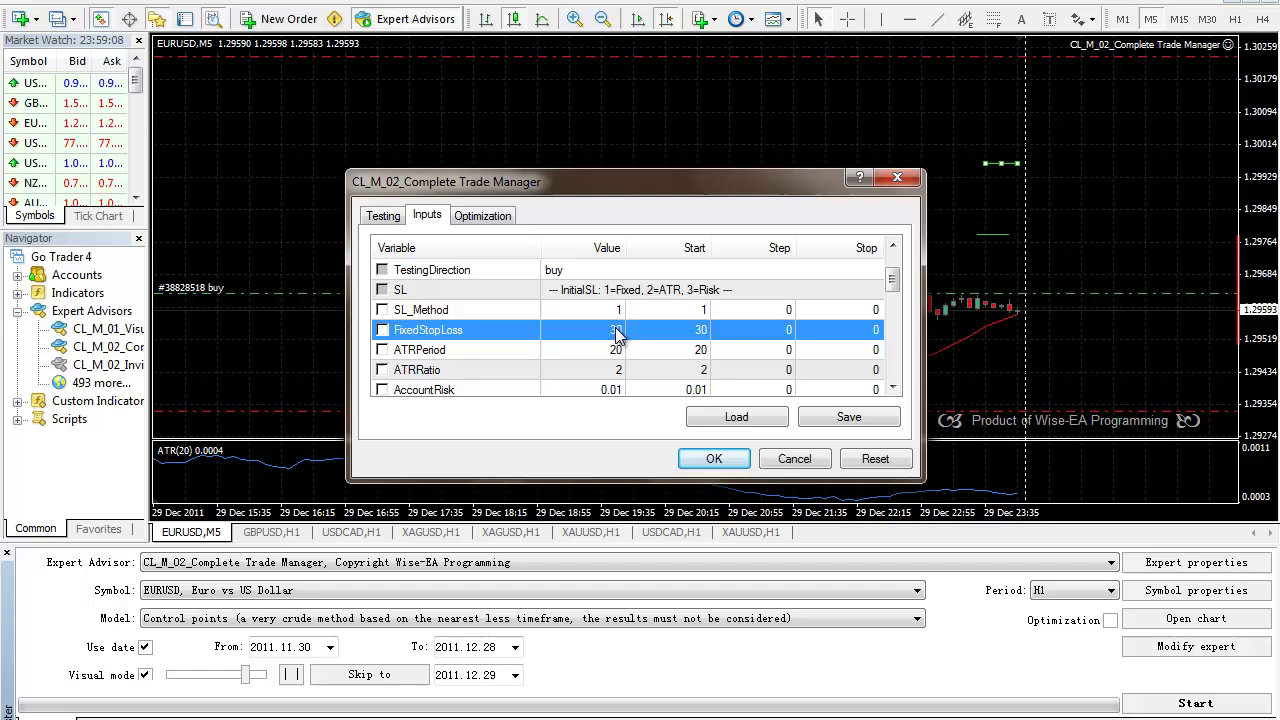
click(615, 312)
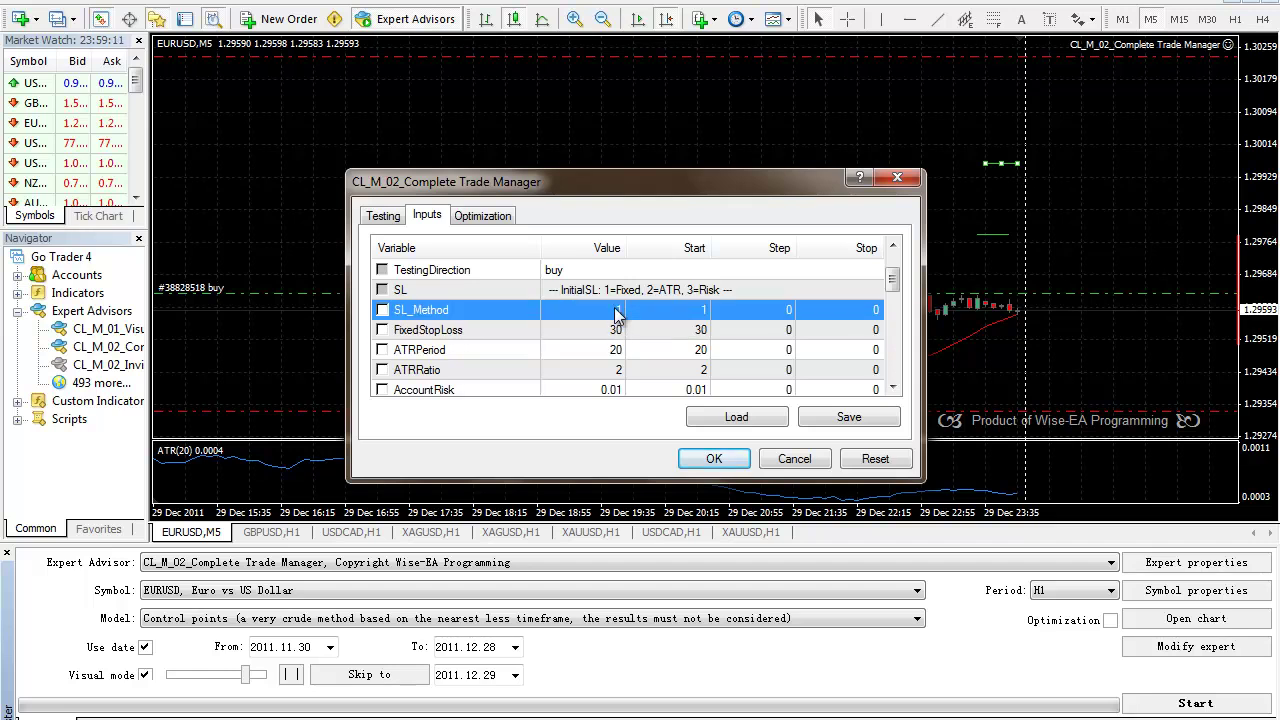
click(615, 372)
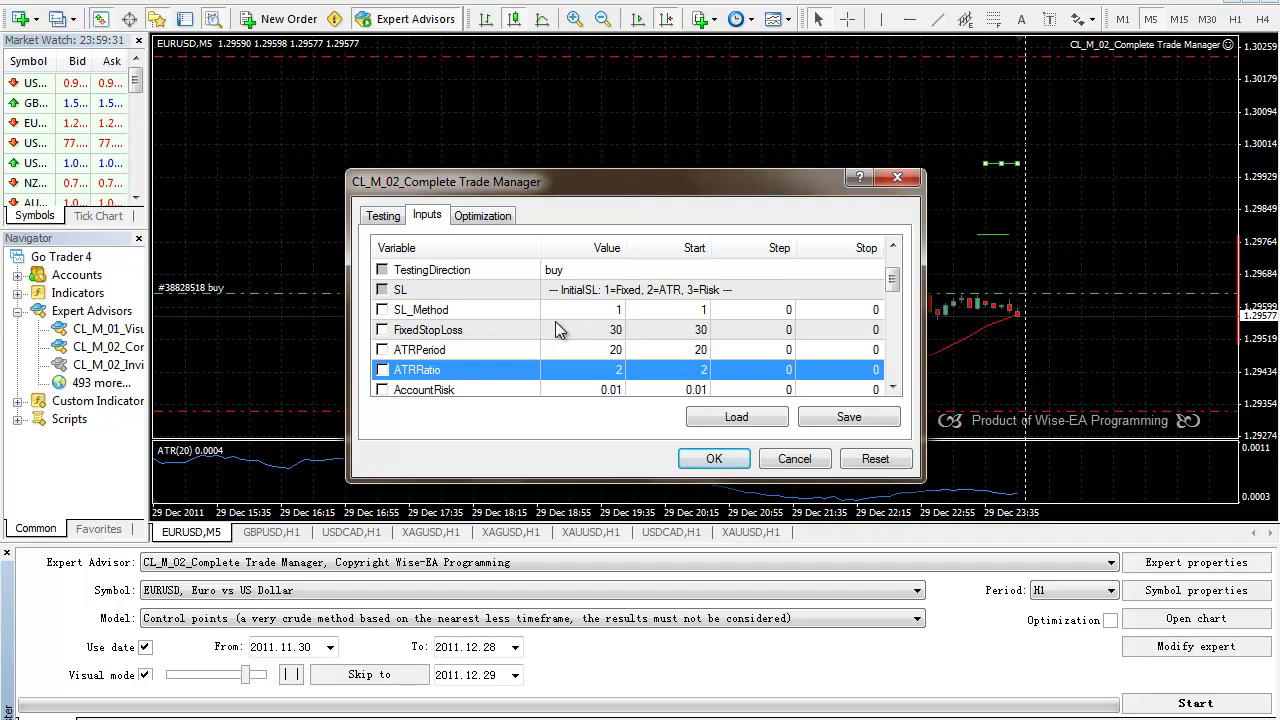
click(599, 391)
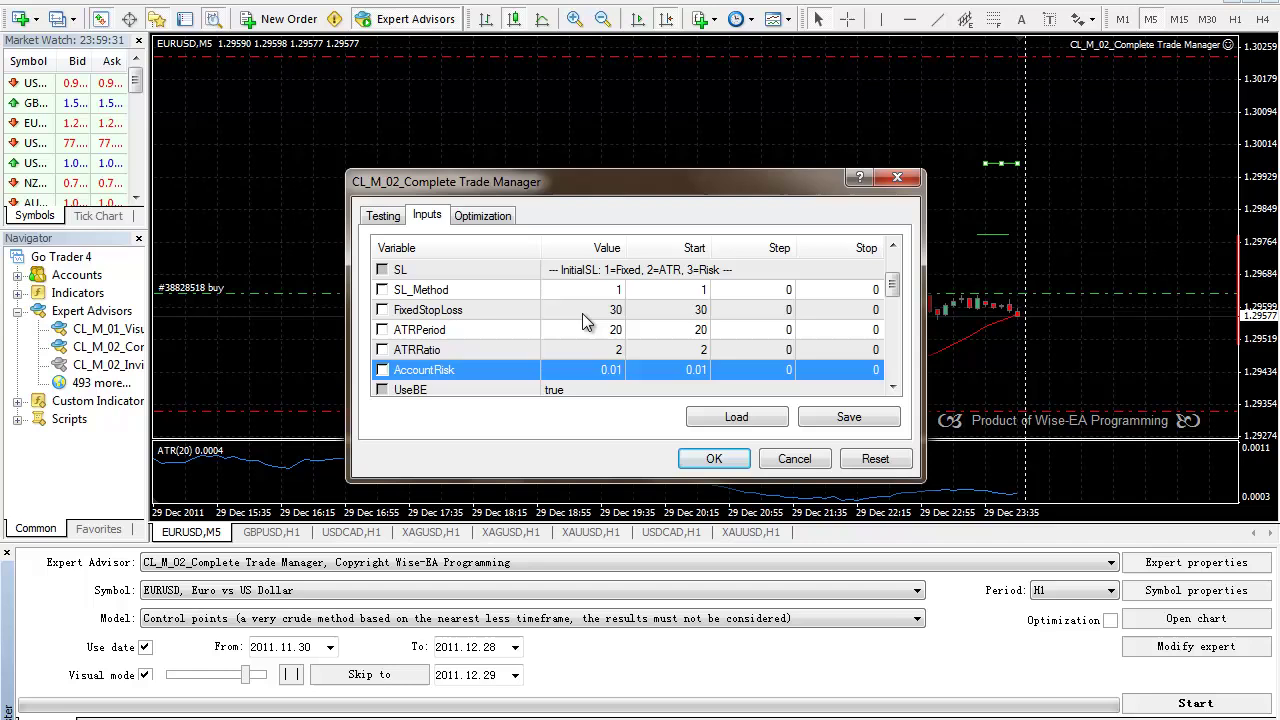
Review the SL_Method, ATRPeriod, ATRRatio, UseBE and BEPoint inputs.
click(580, 287)
click(580, 327)
click(585, 352)
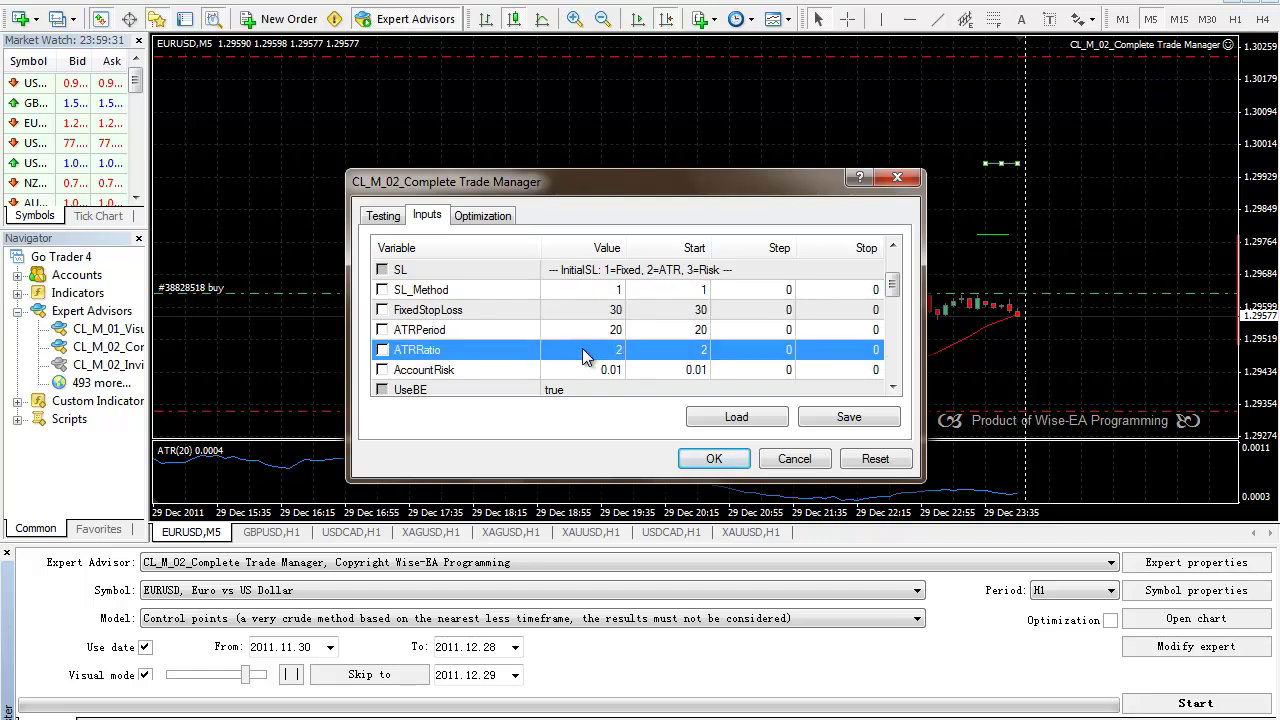
scroll(582, 348, up, 1)
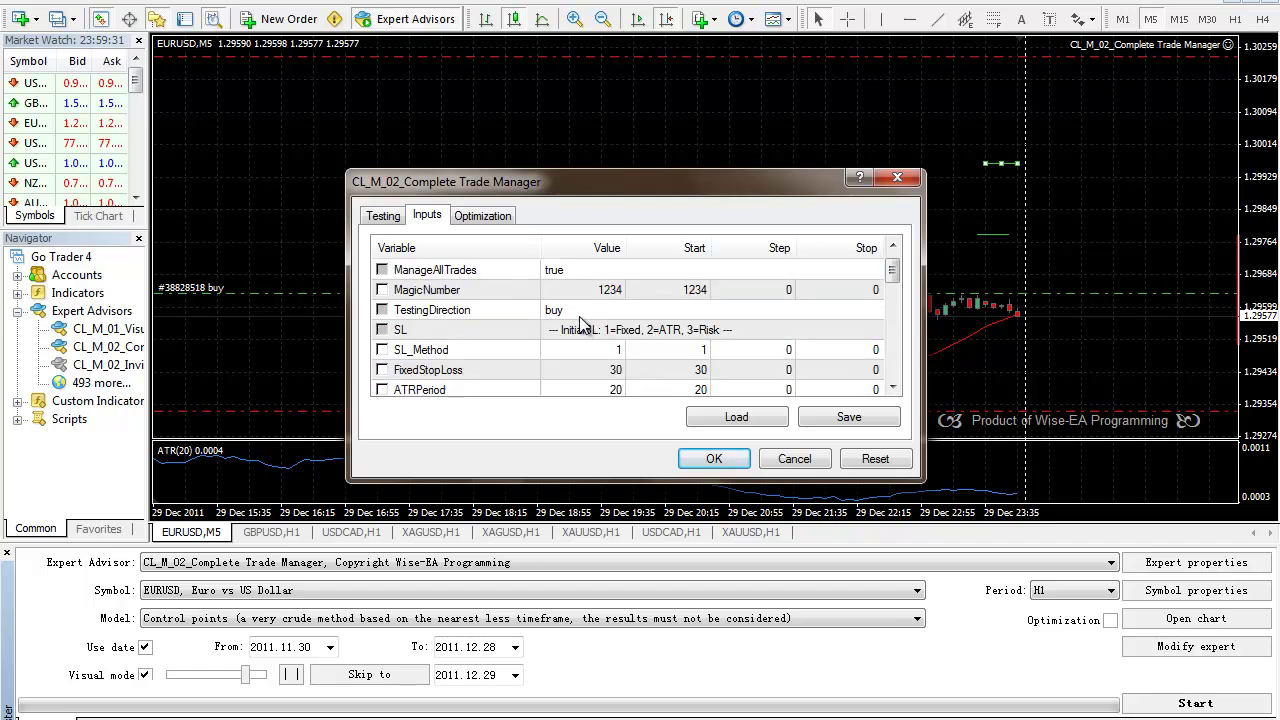
scroll(579, 316, down, 1)
scroll(579, 316, down, 1)
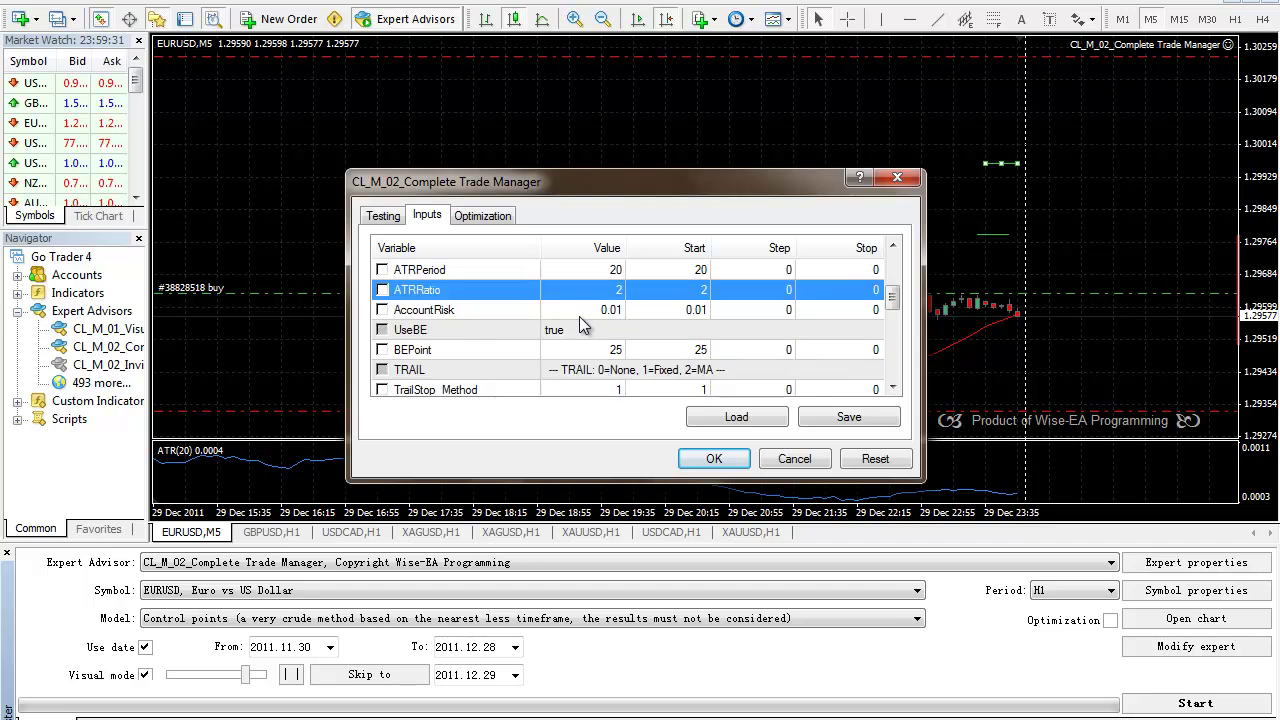
scroll(579, 316, down, 1)
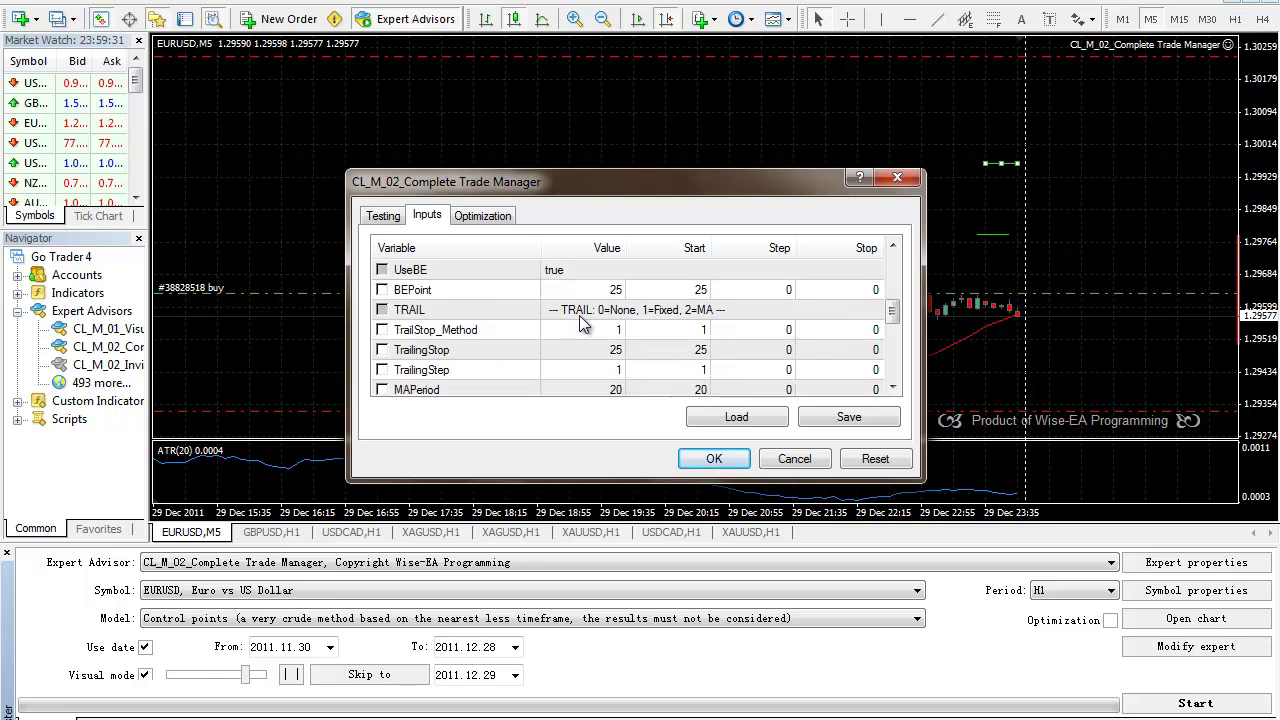
click(574, 273)
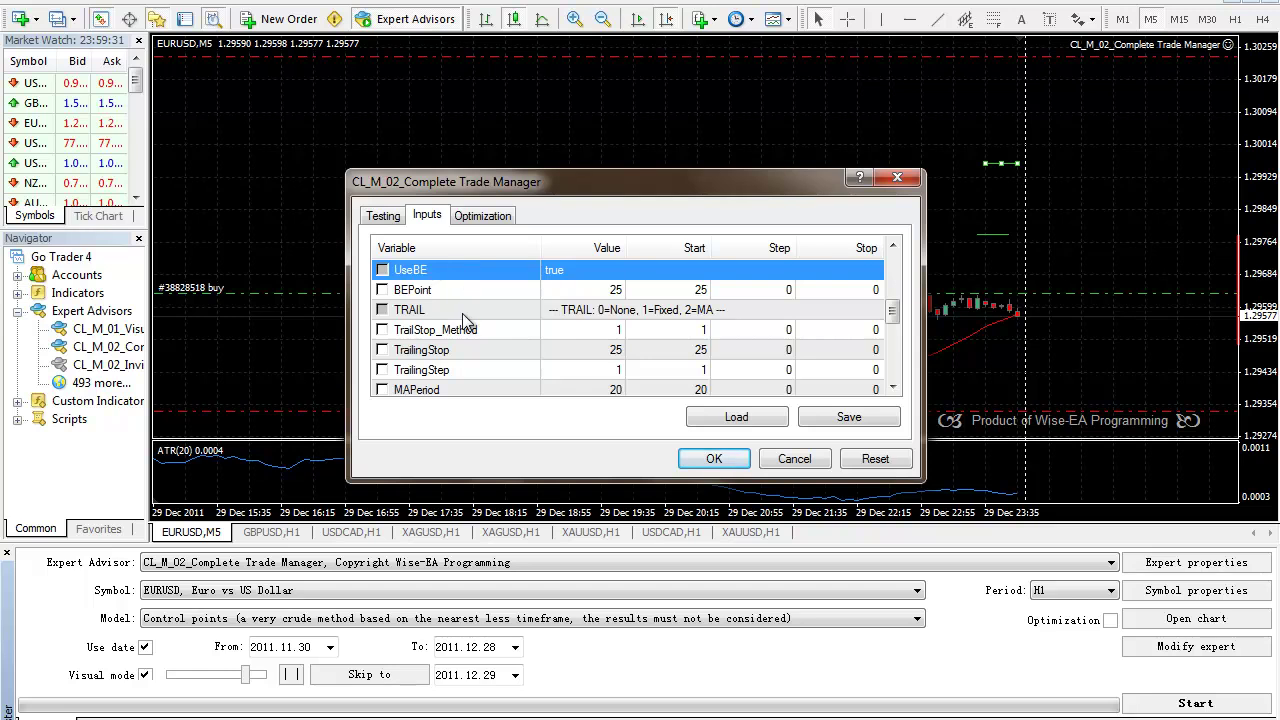
scroll(462, 313, up, 1)
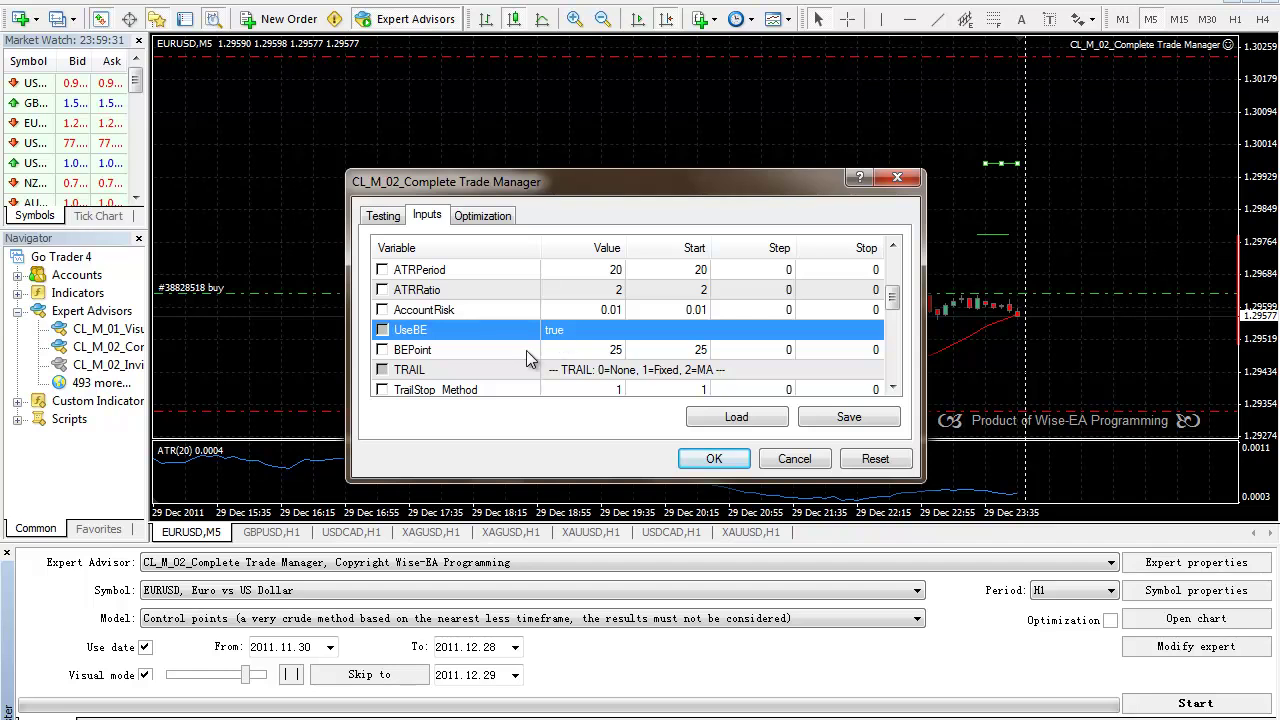
click(443, 352)
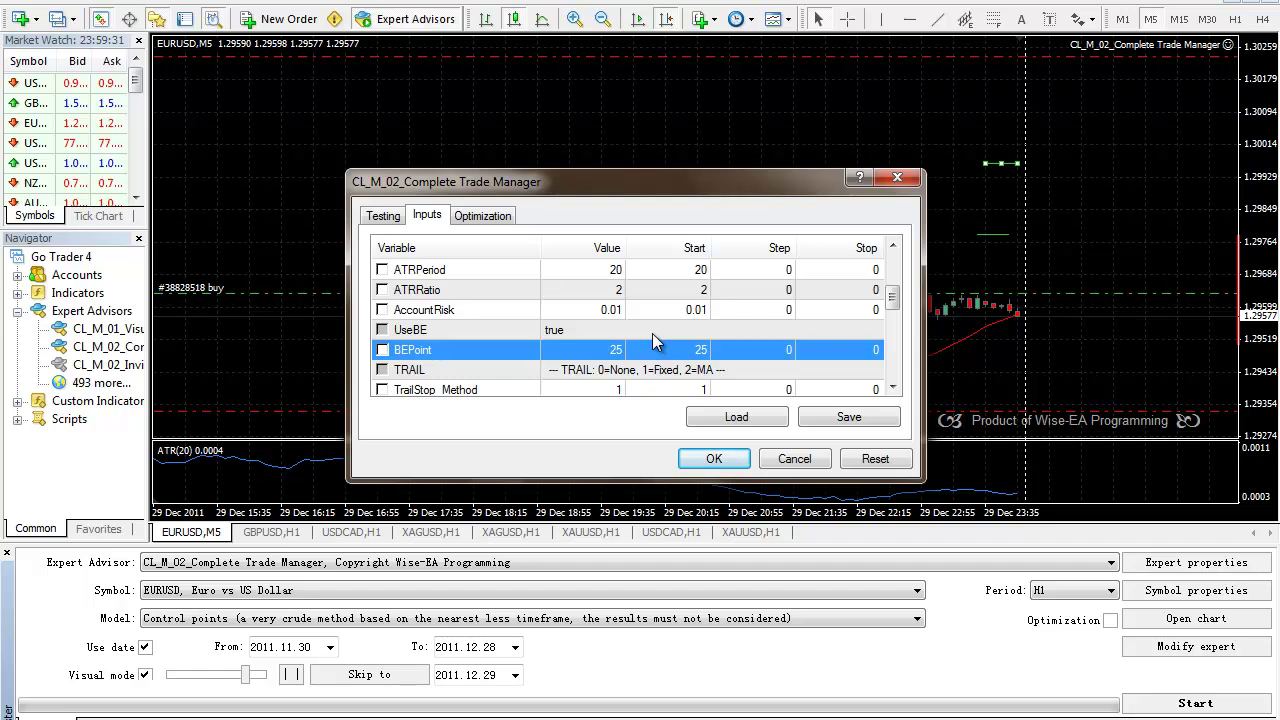
scroll(652, 336, up, 1)
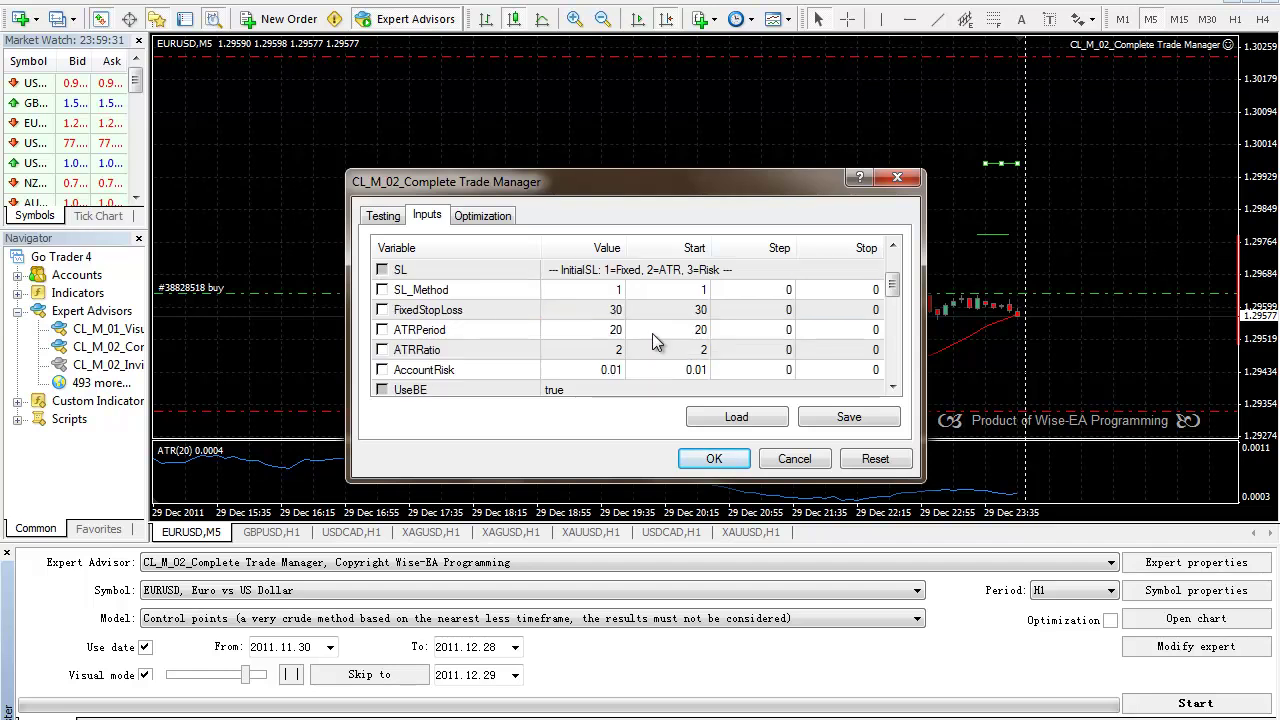
Change FixedStopLoss from 30 to 50.
double_click(601, 312)
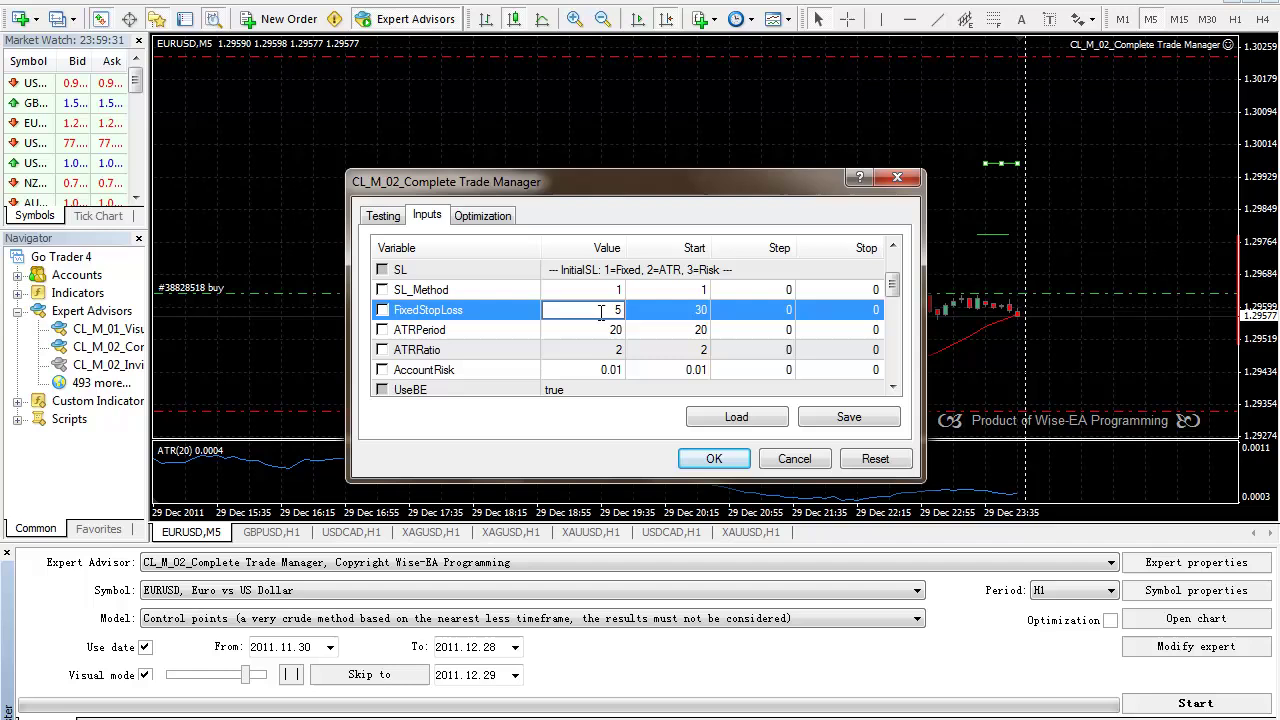
text(0)
click(578, 333)
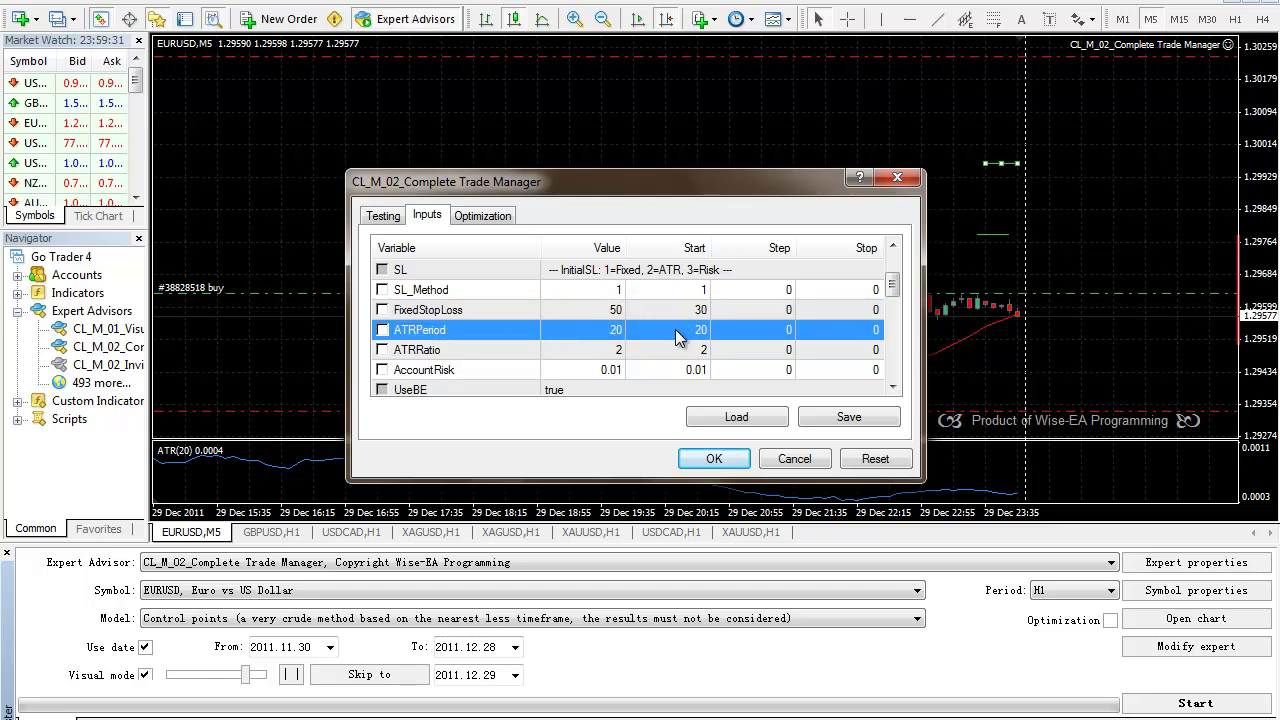
scroll(675, 329, down, 2)
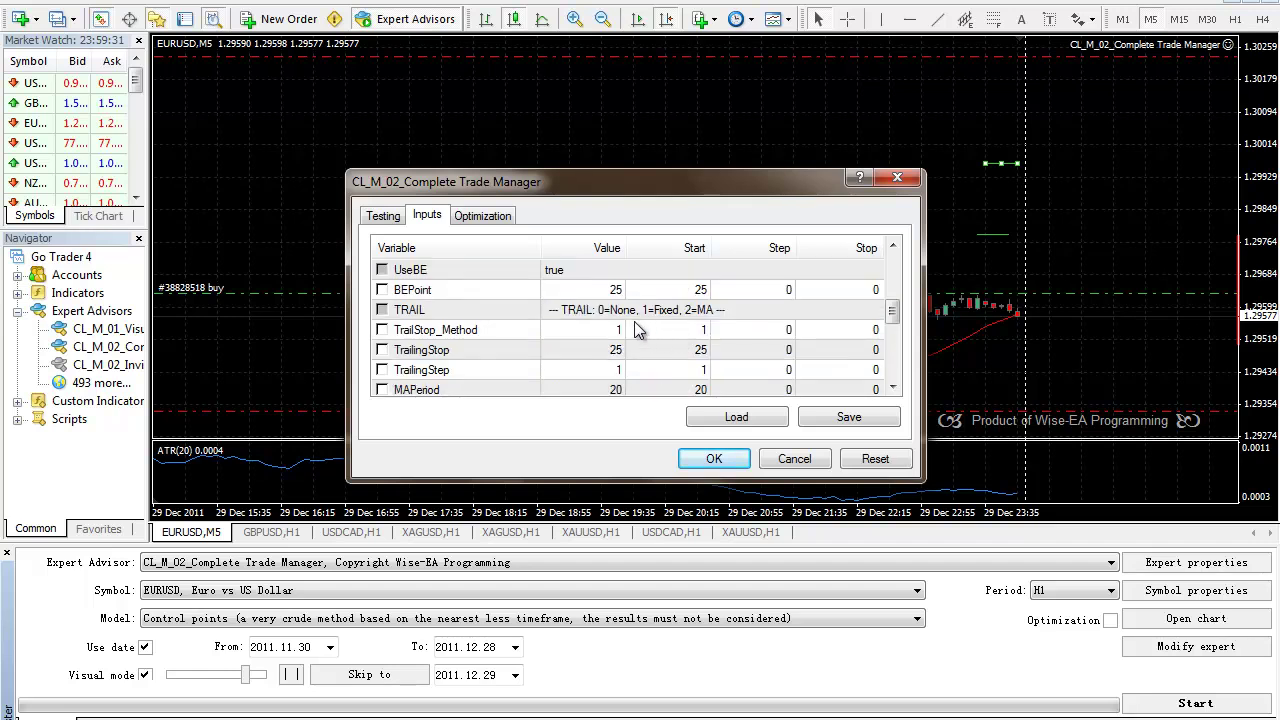
Set TrailStop_Method to 0 to disable trailing stops, then review the TrailingStop distance.
click(439, 310)
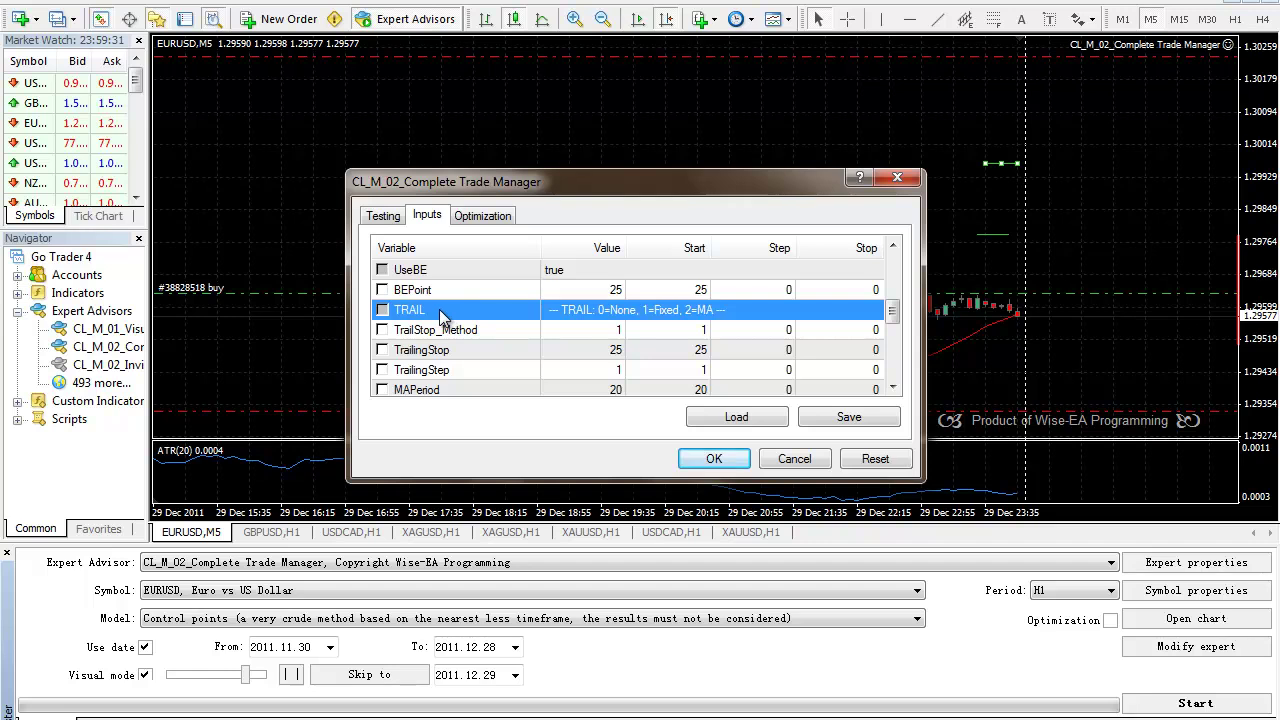
click(585, 334)
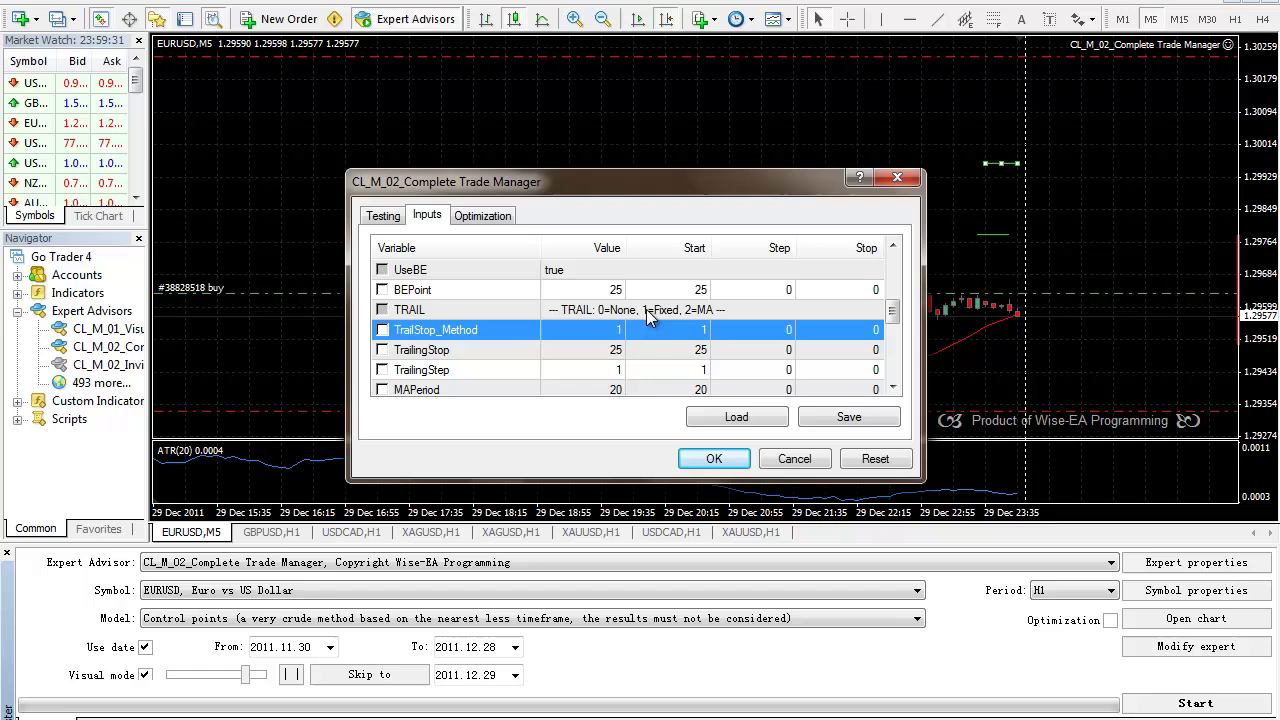
click(618, 312)
click(612, 333)
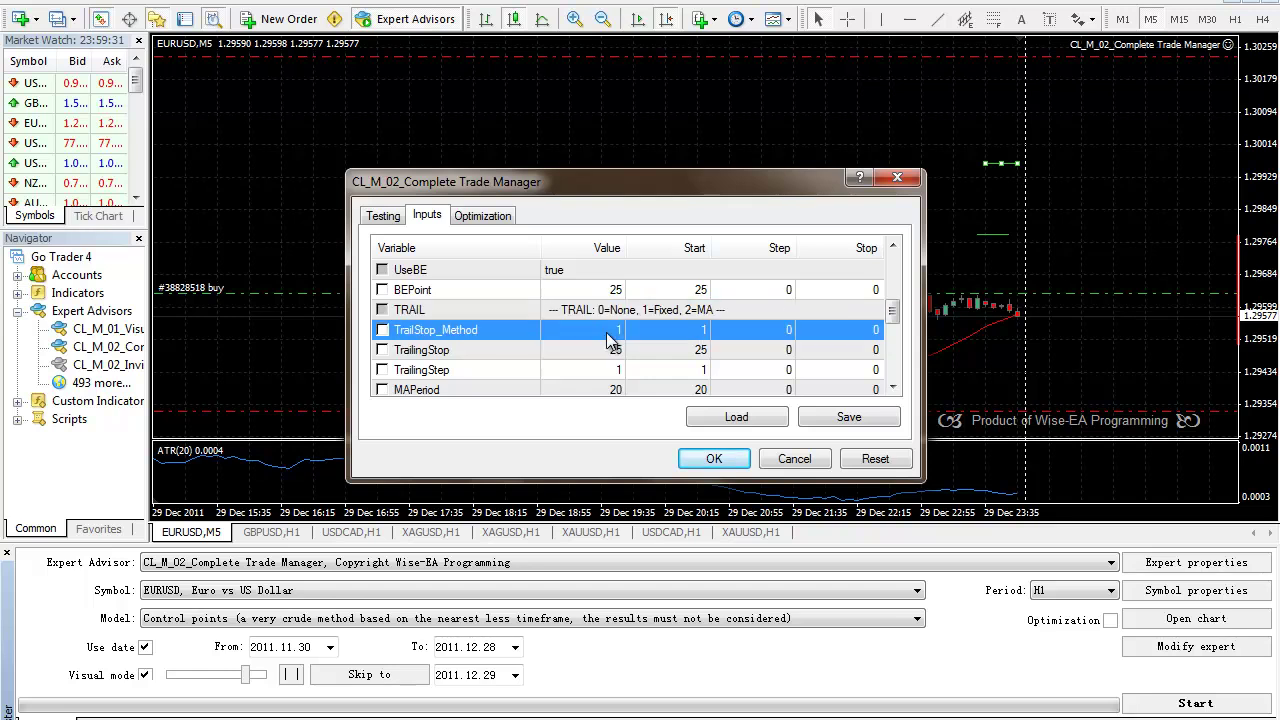
click(613, 333)
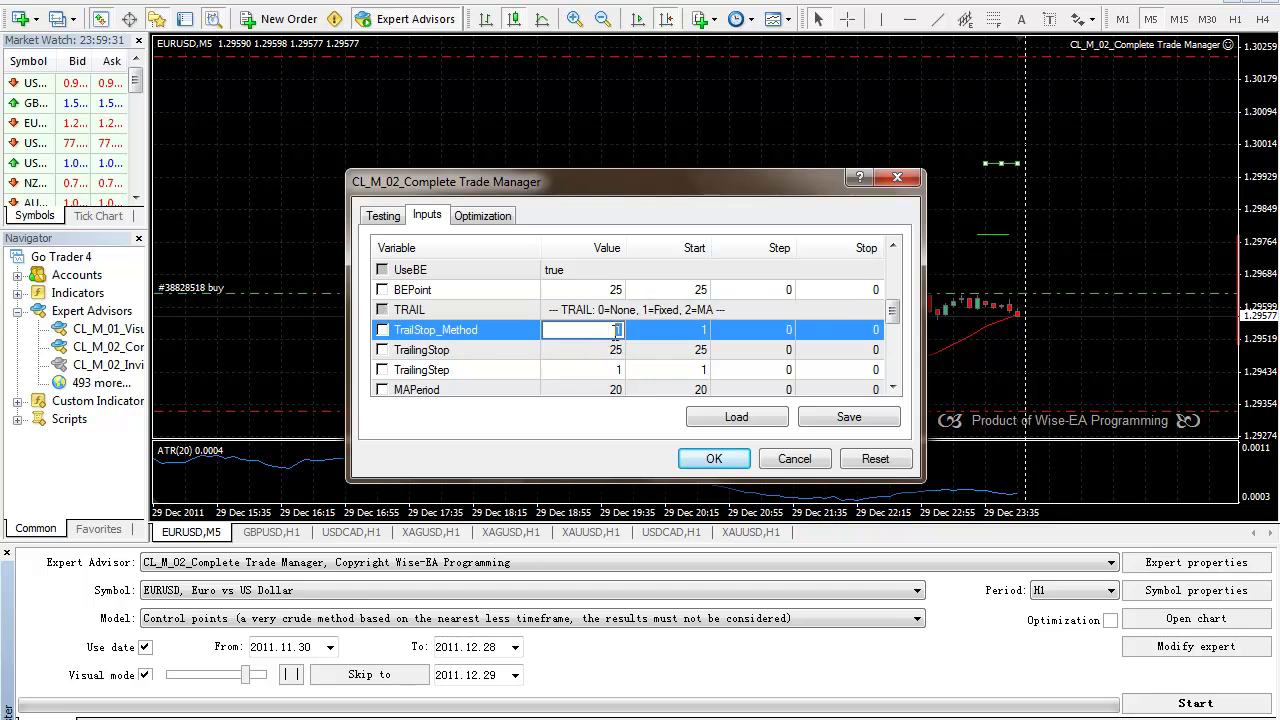
text(0)
click(617, 356)
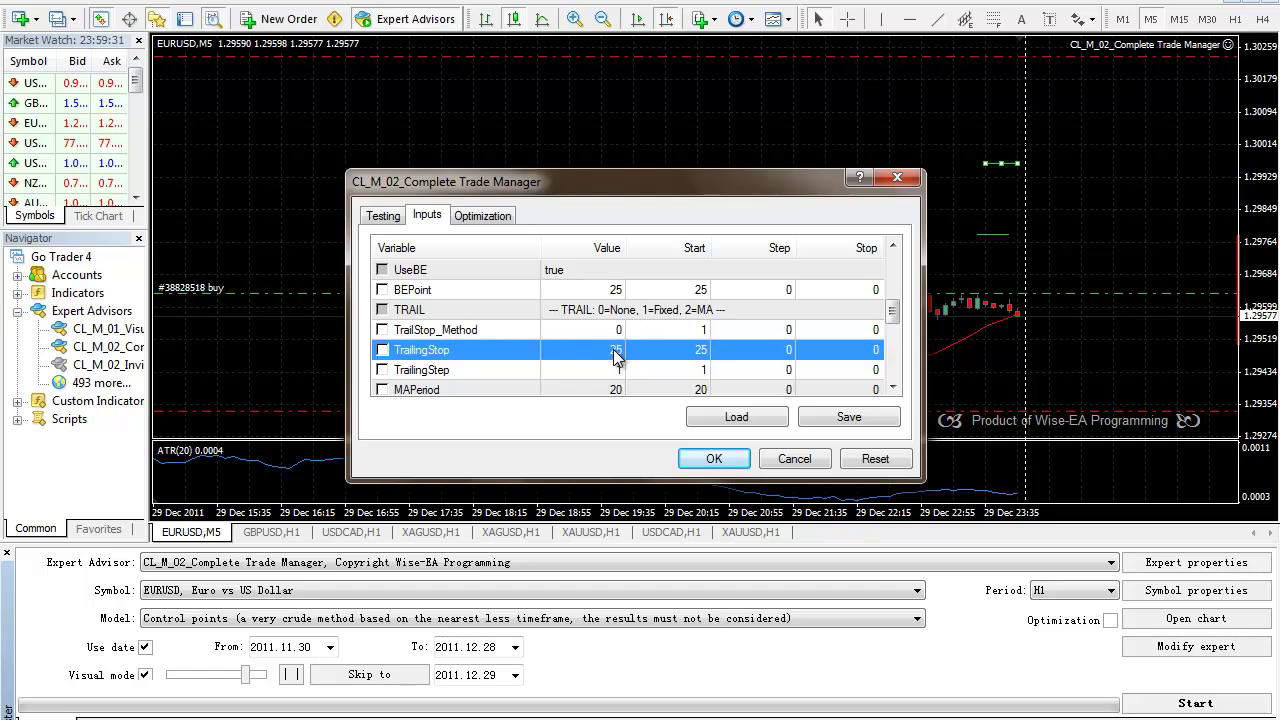
click(612, 336)
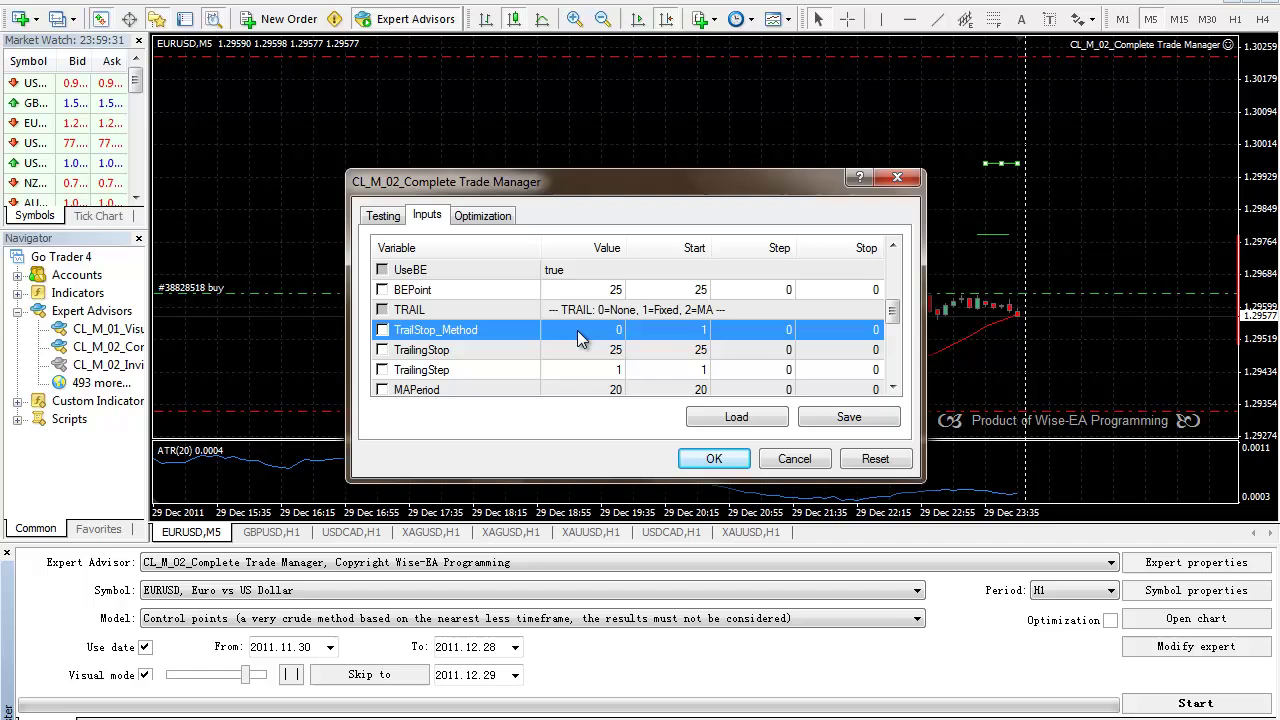
click(577, 348)
scroll(577, 348, up, 2)
scroll(577, 348, up, 2)
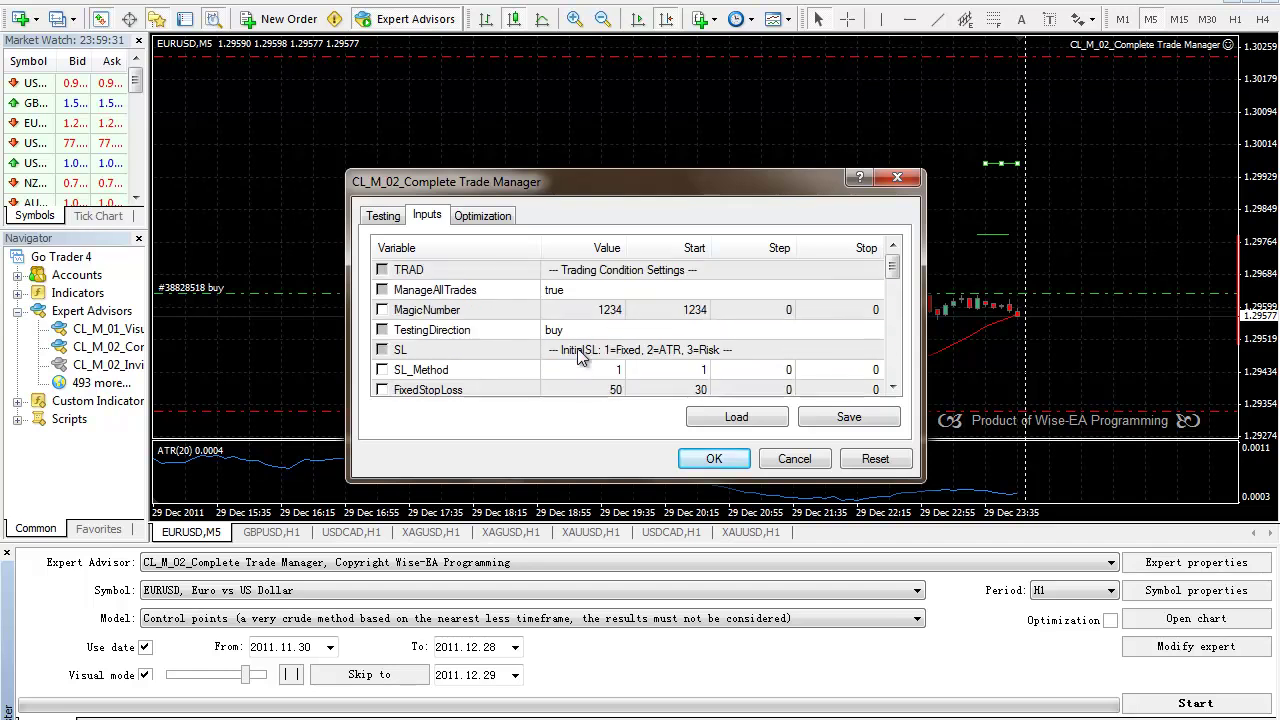
scroll(577, 352, down, 4)
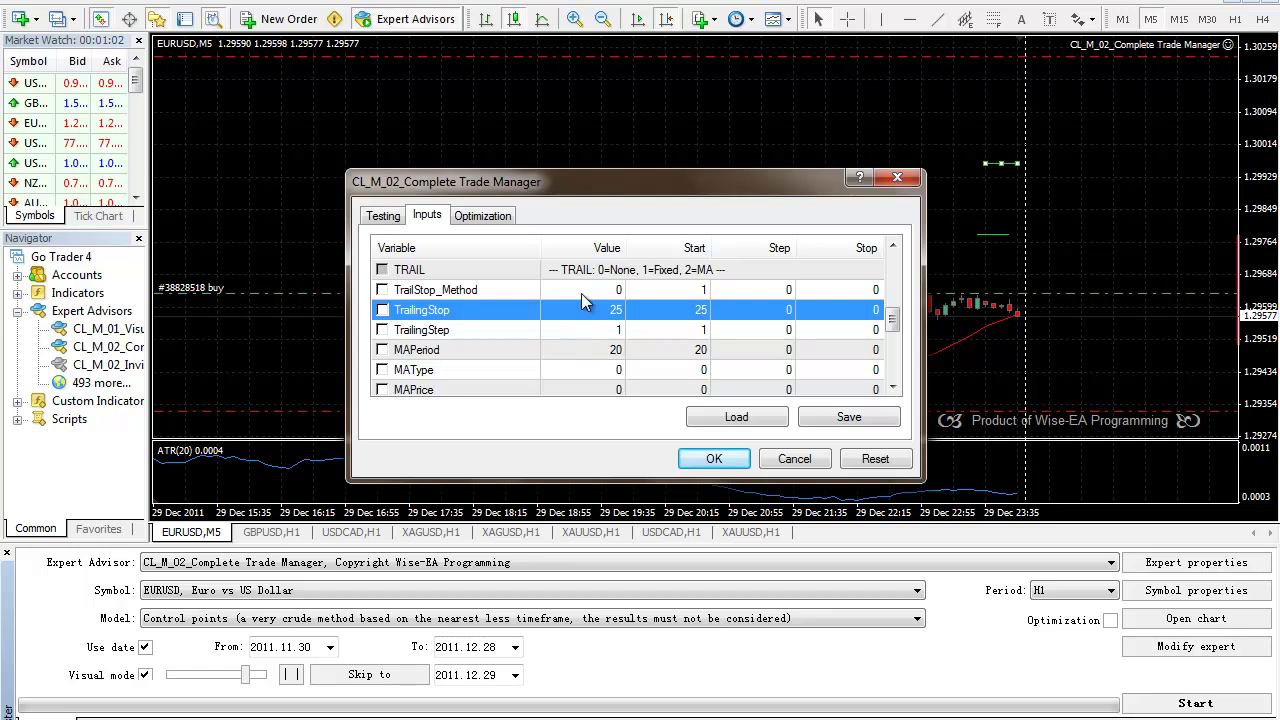
click(664, 270)
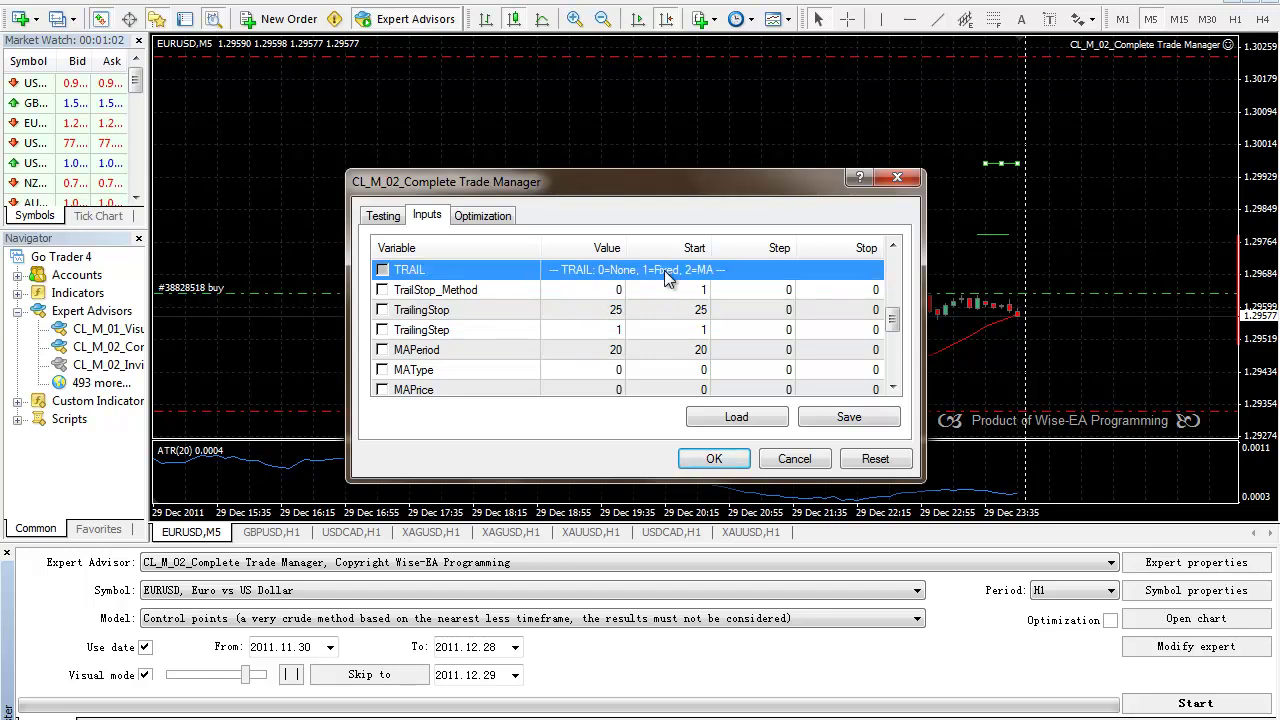
click(611, 314)
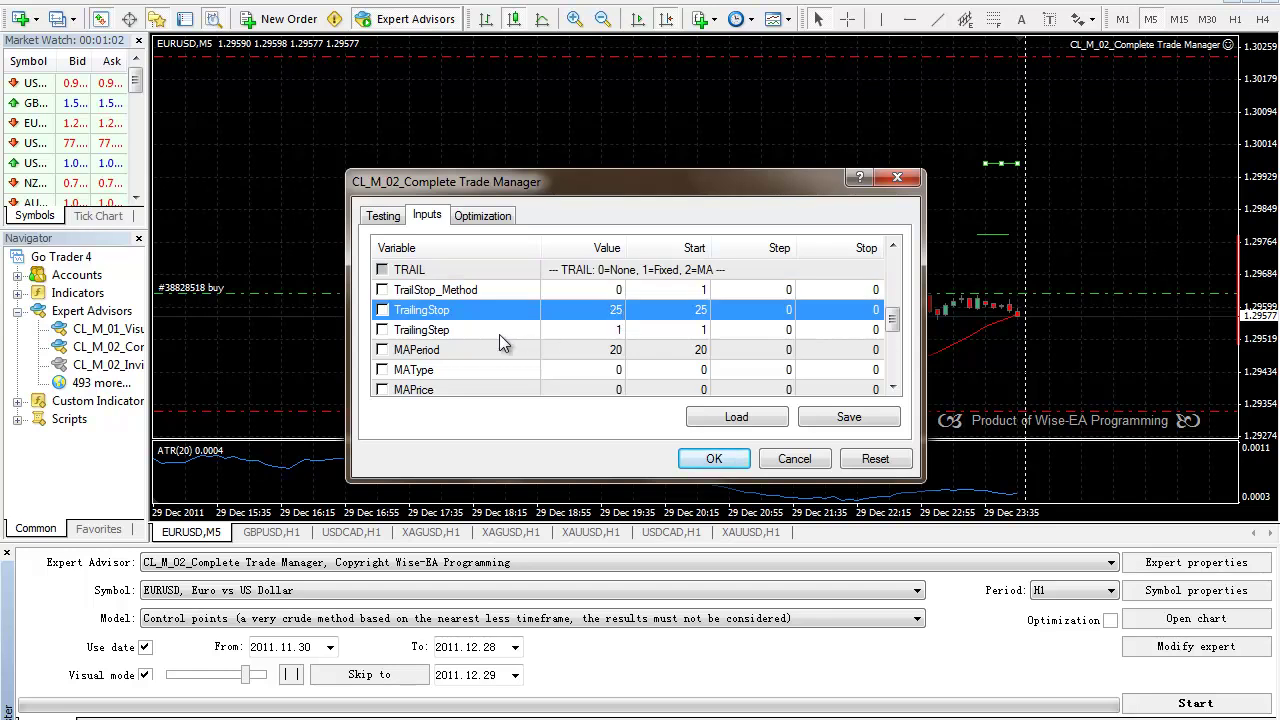
click(466, 334)
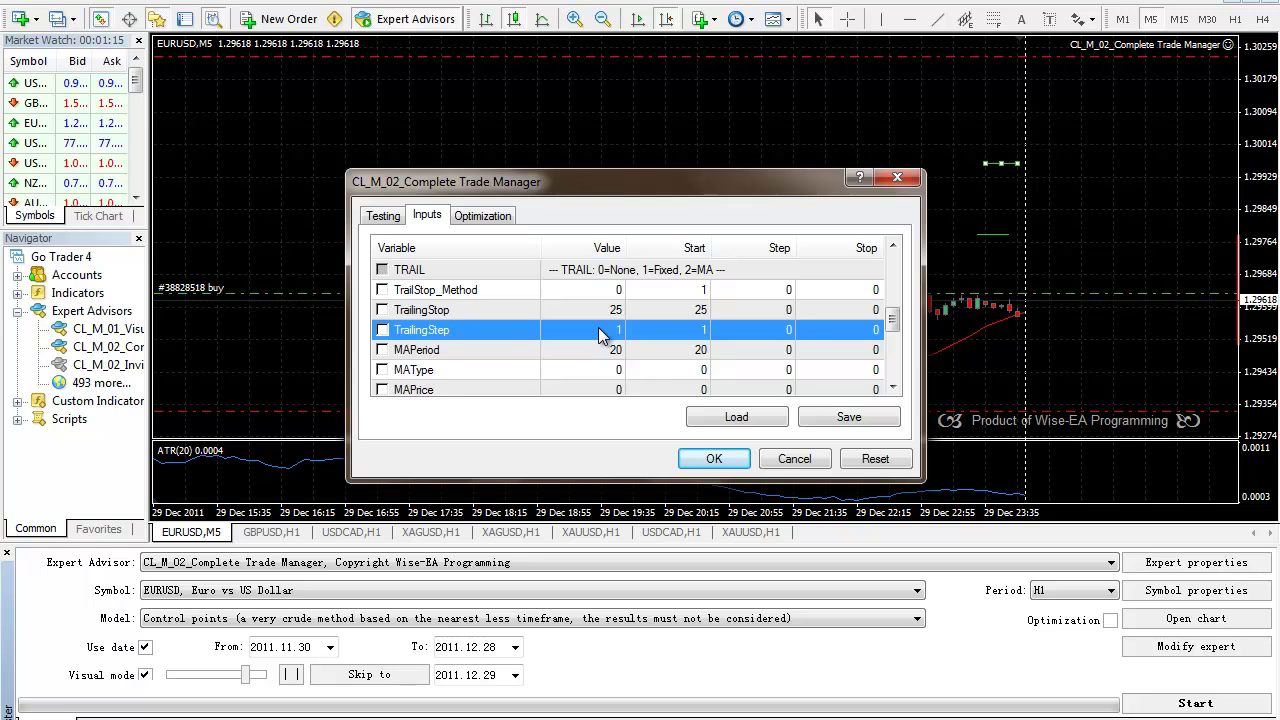
click(654, 270)
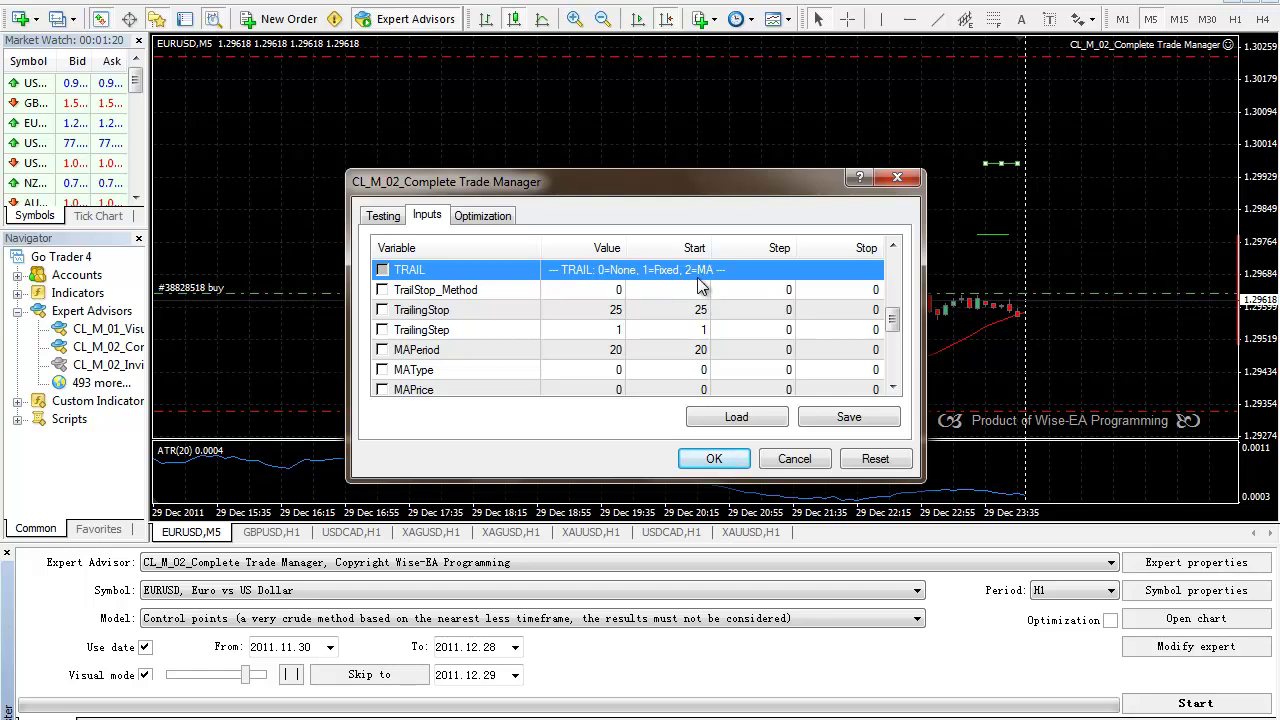
click(622, 313)
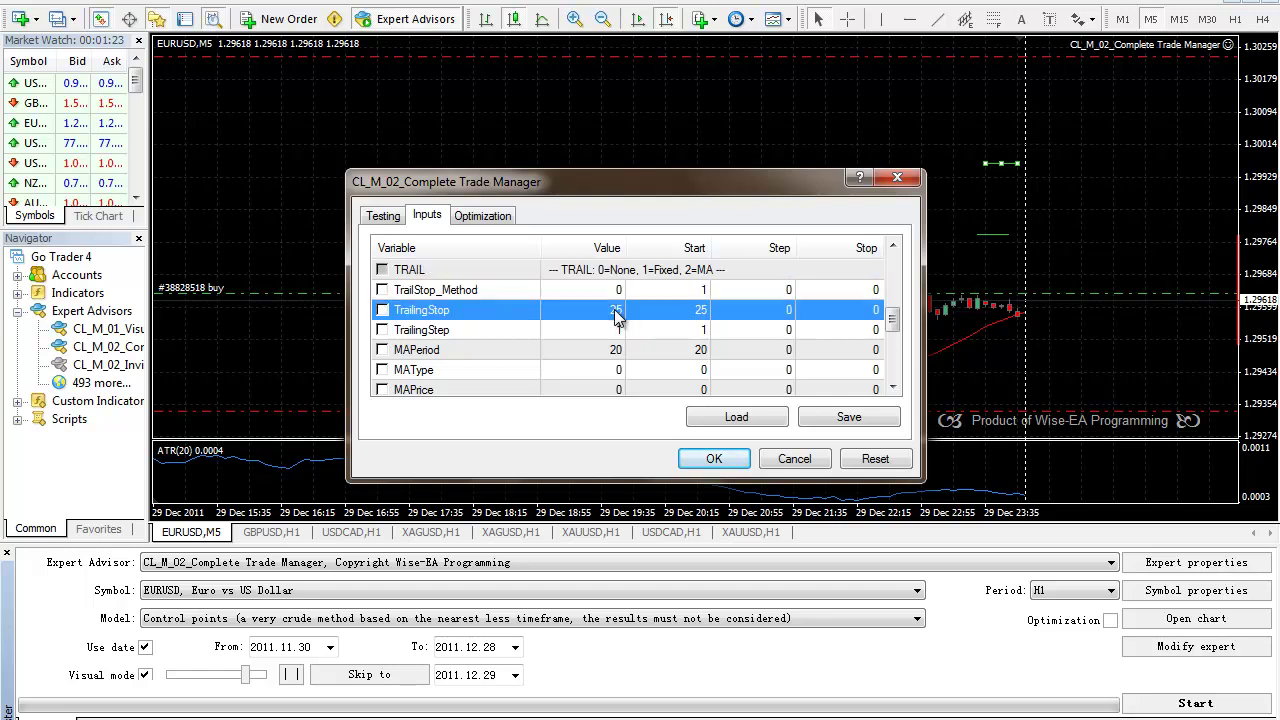
click(615, 329)
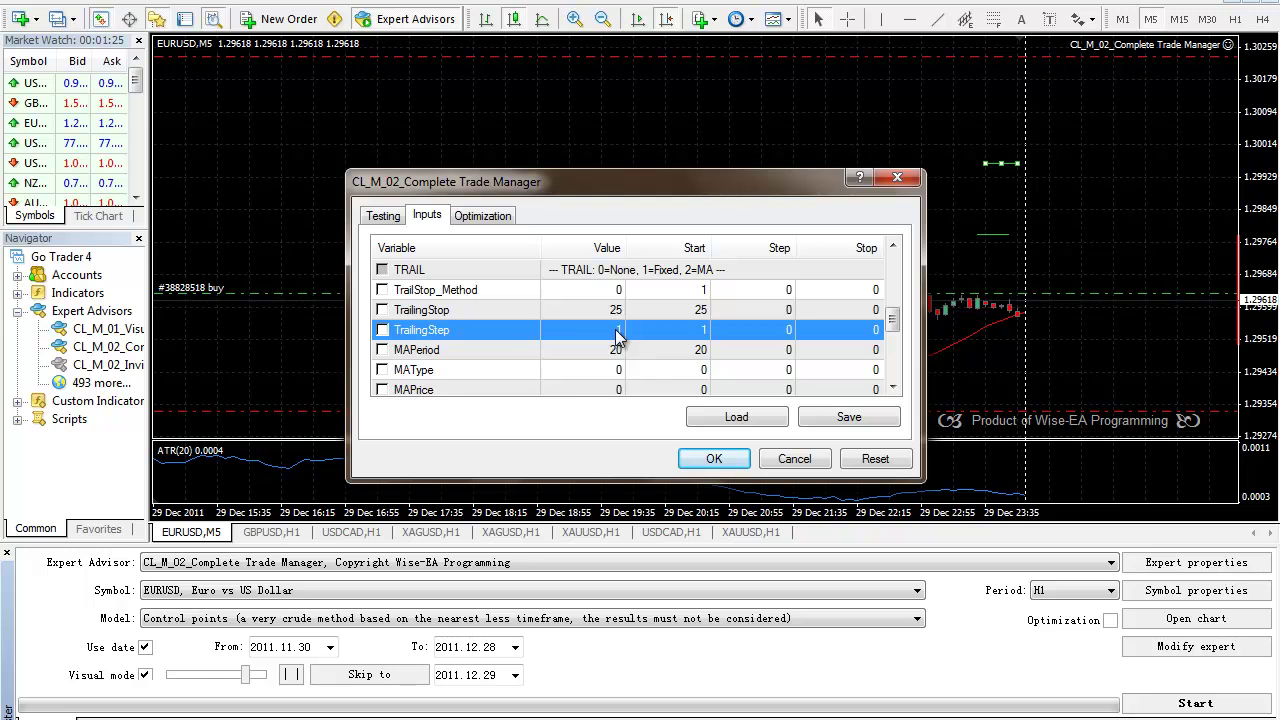
click(705, 272)
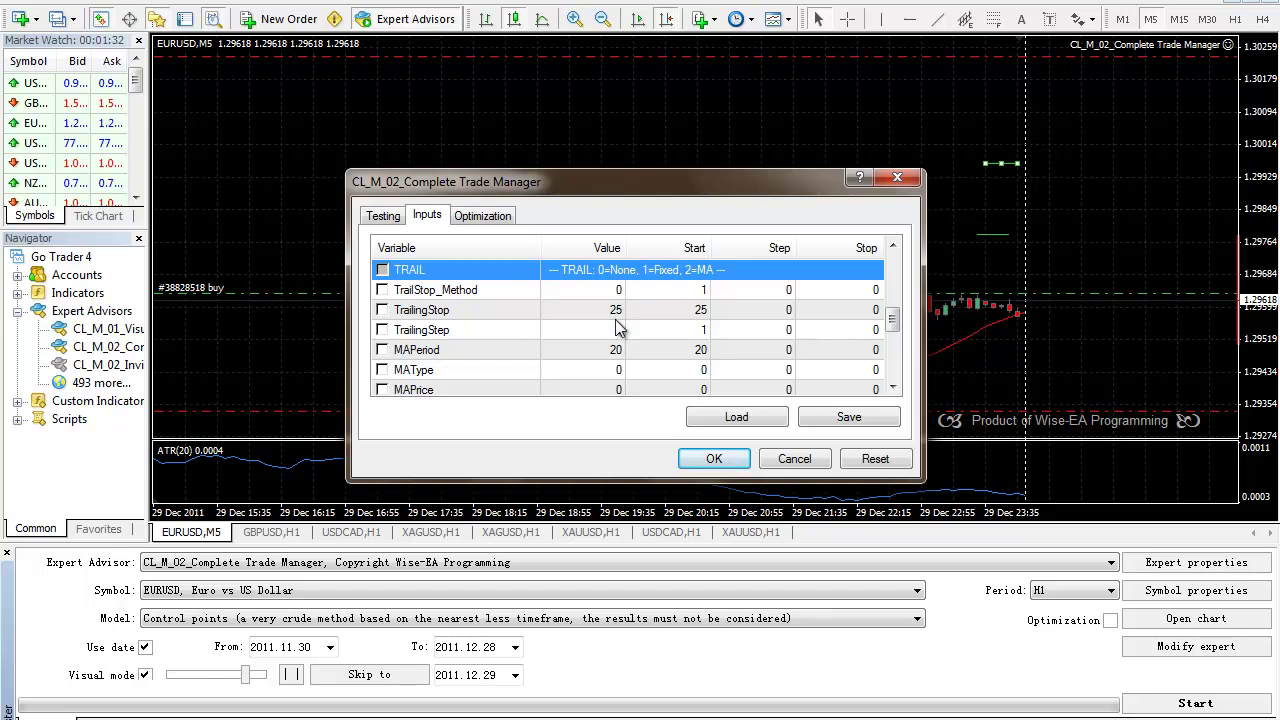
click(617, 352)
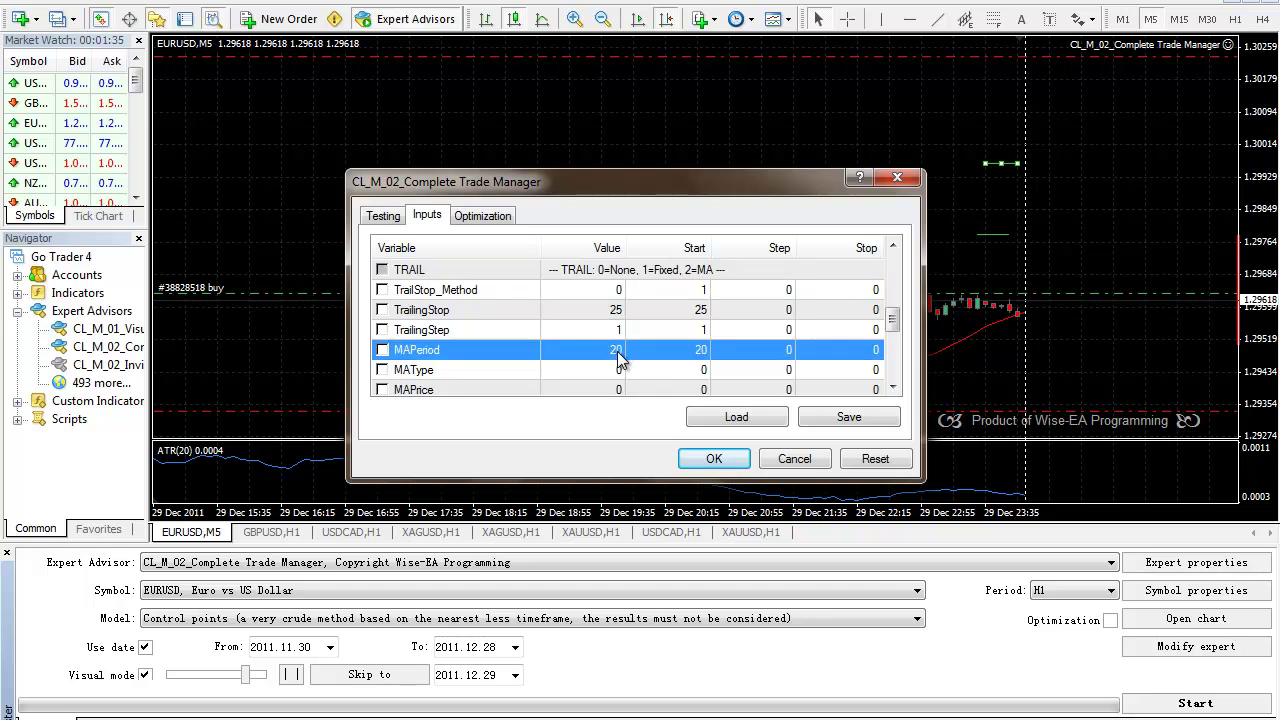
drag(729, 185, 541, 504)
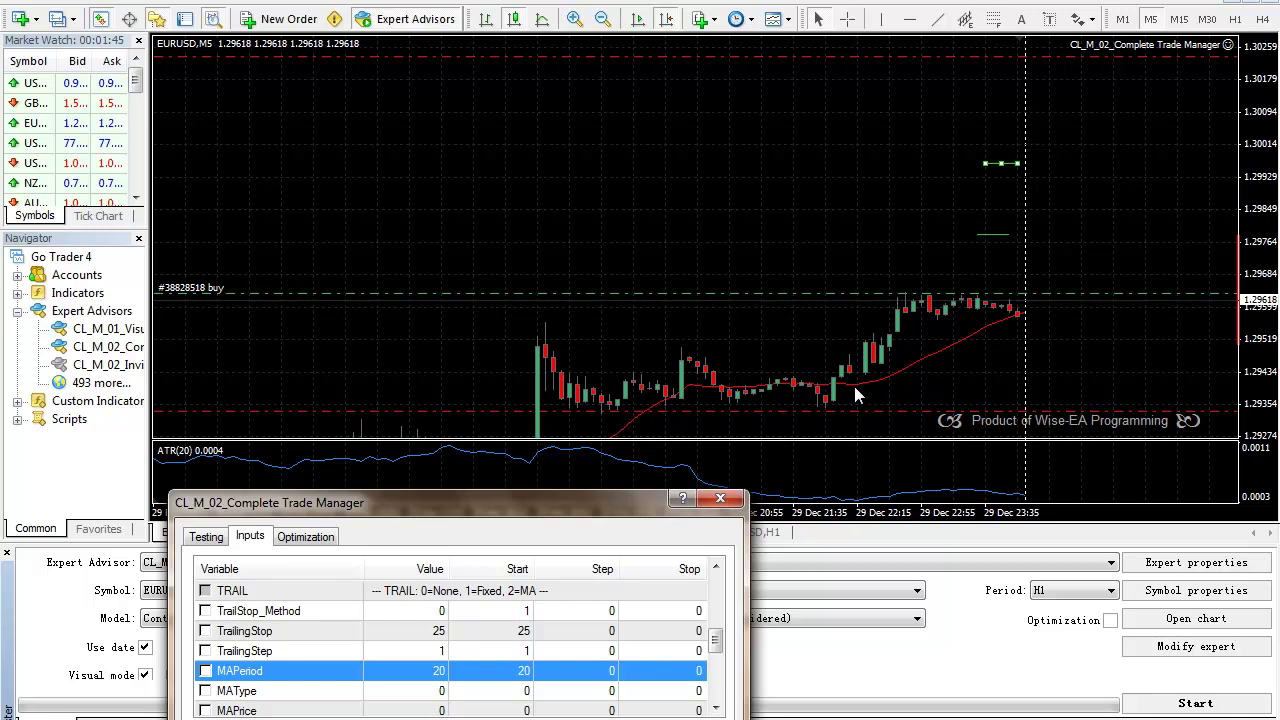
drag(573, 493, 707, 165)
click(556, 370)
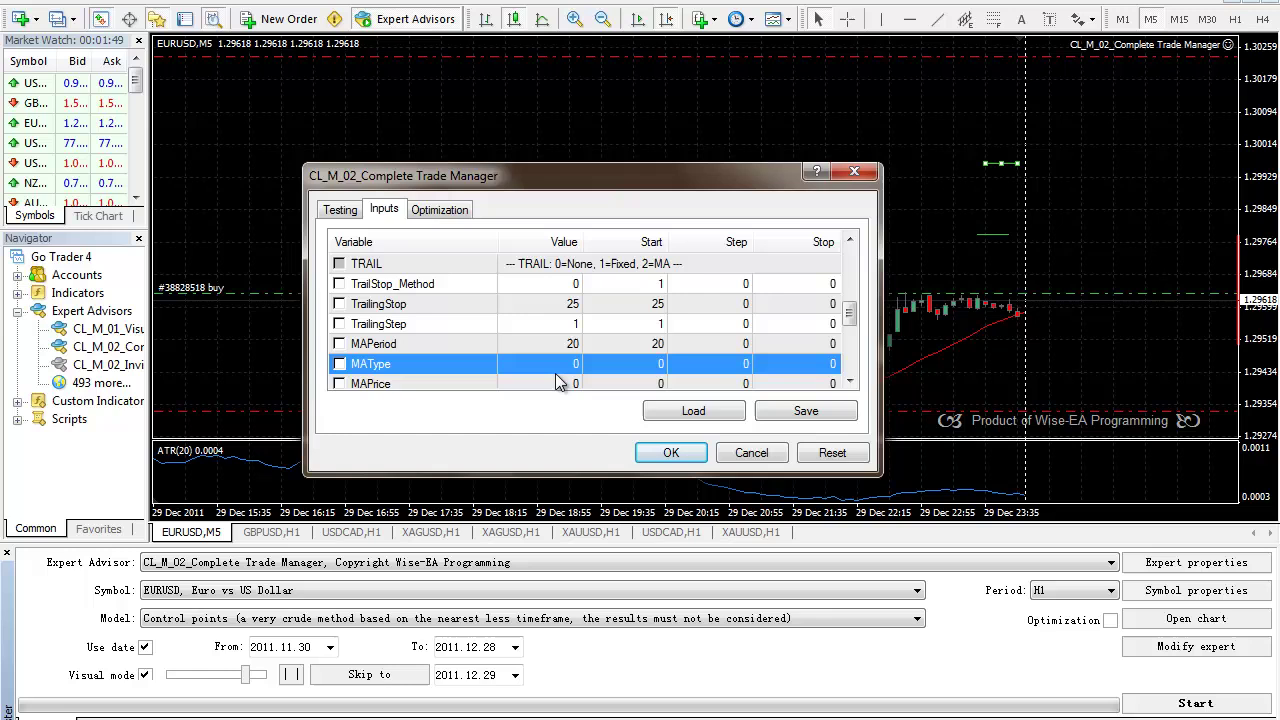
click(560, 381)
scroll(634, 302, up, 1)
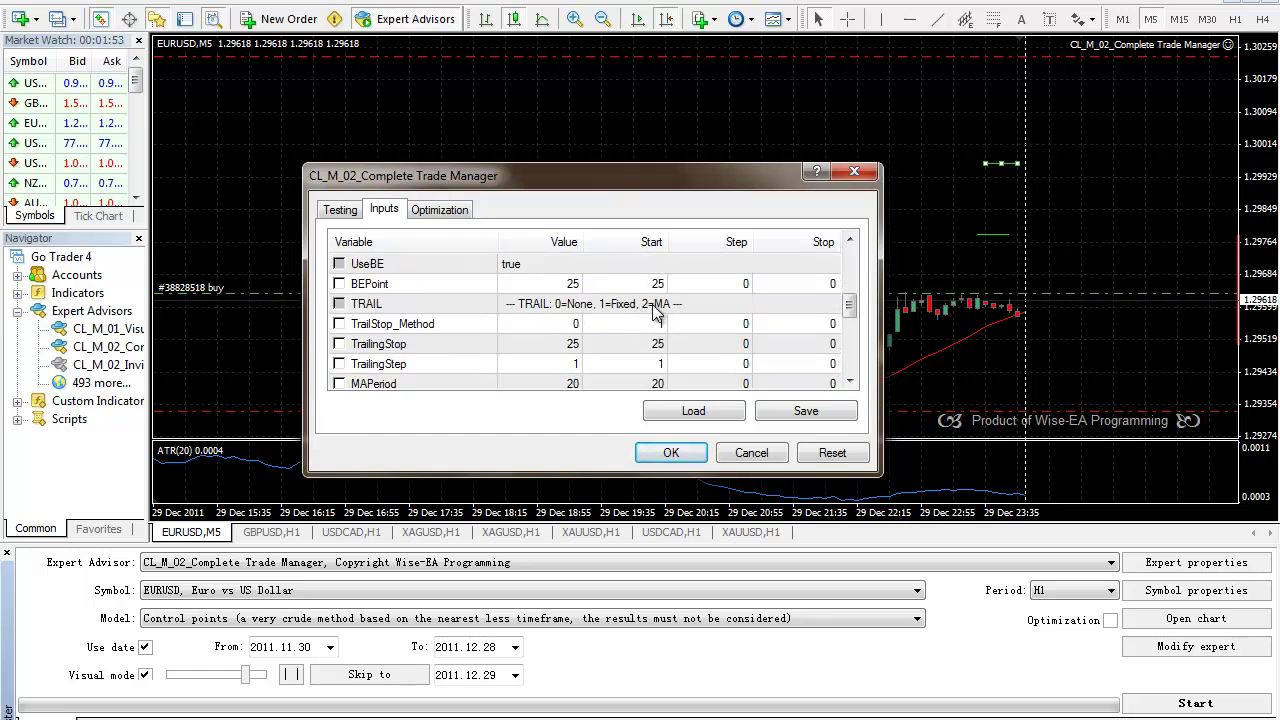
scroll(606, 345, down, 1)
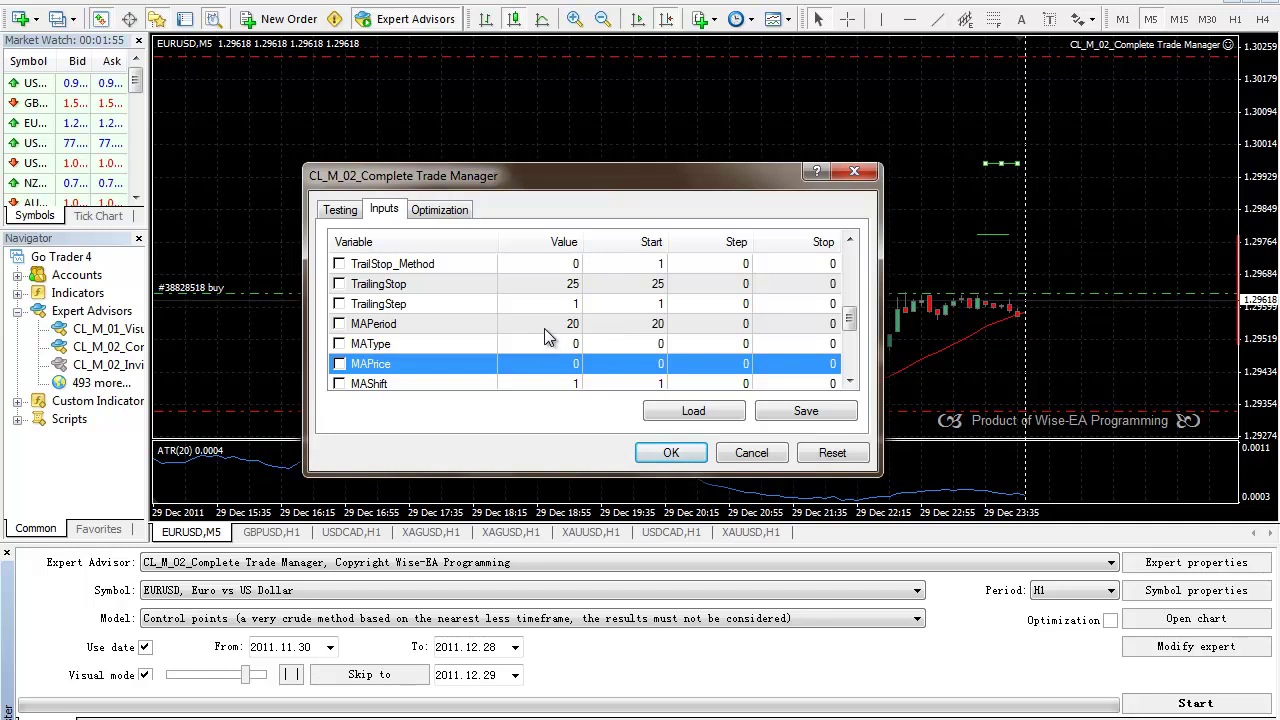
click(545, 330)
click(550, 347)
click(551, 356)
scroll(551, 355, down, 1)
click(547, 329)
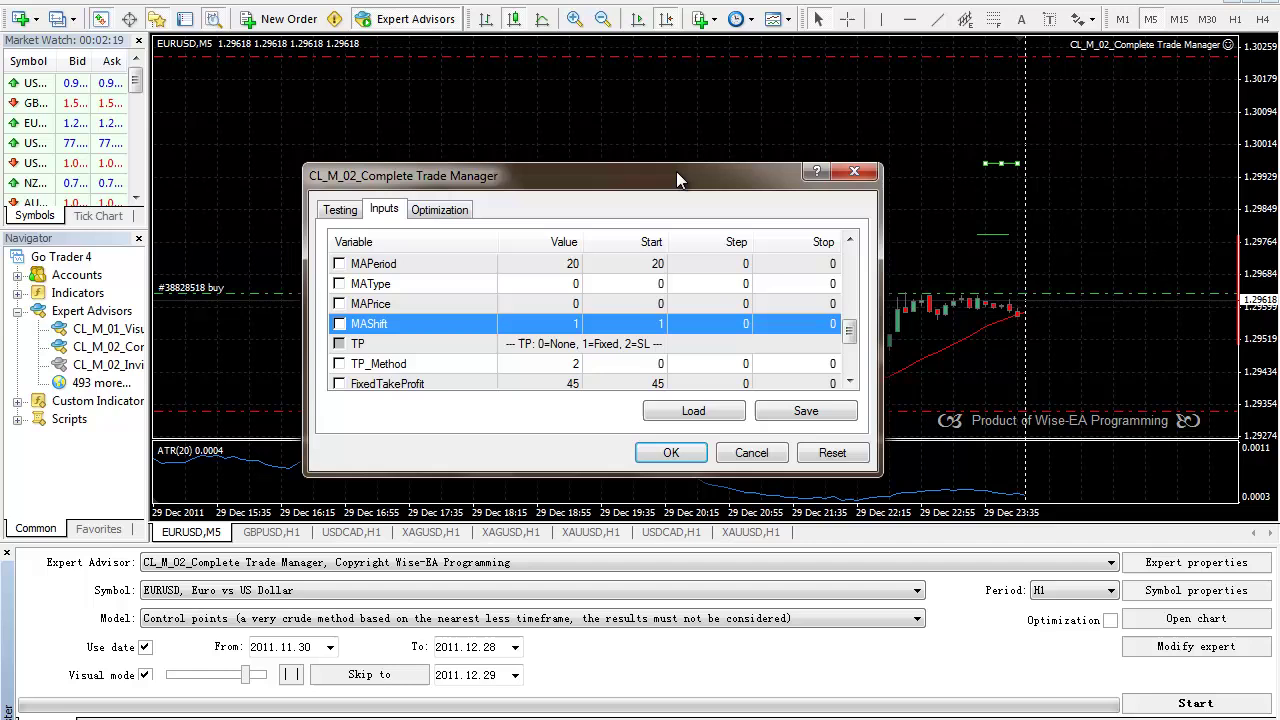
drag(676, 171, 739, 228)
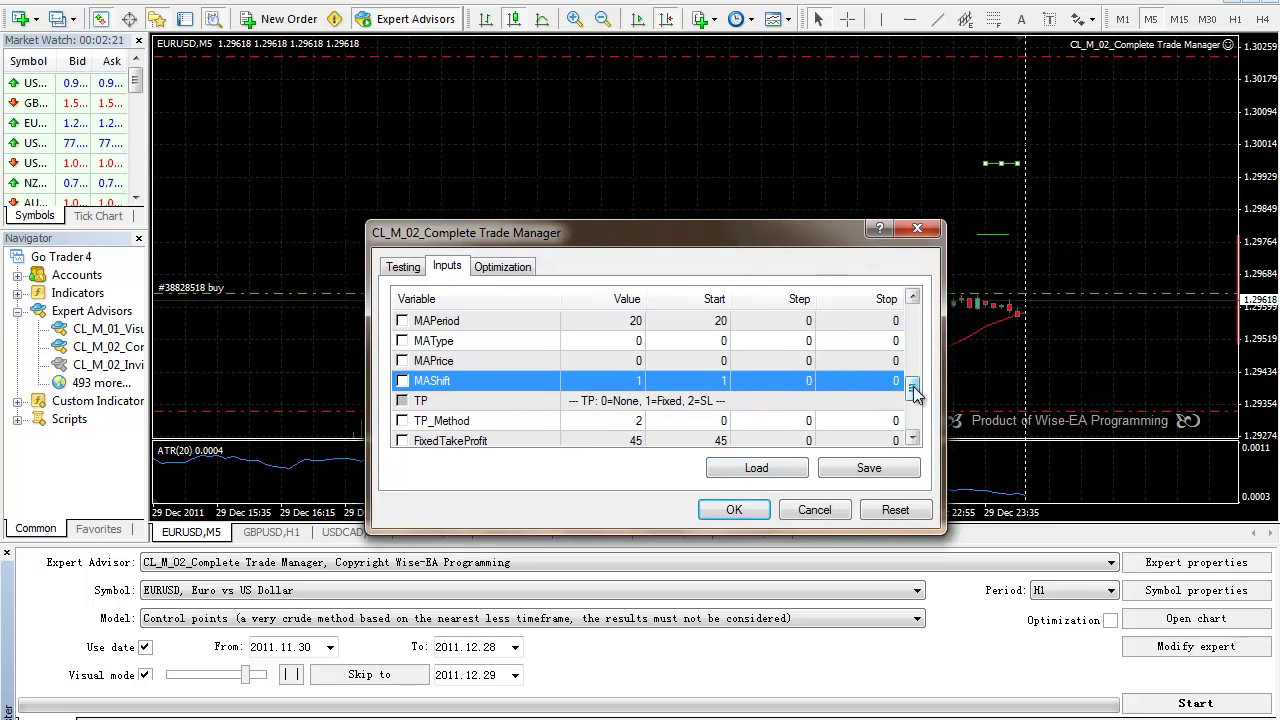